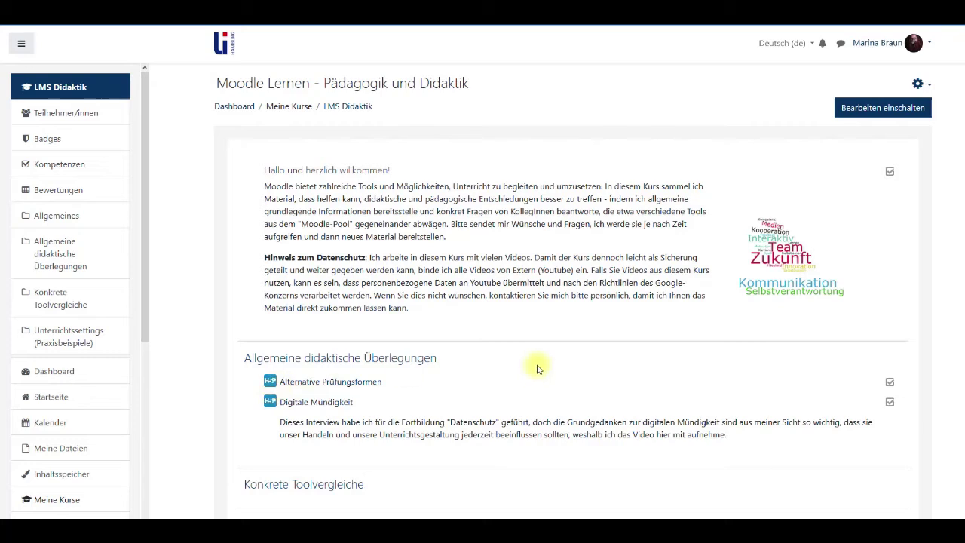
Open the course's Inhaltsspeicher and start adding a new H5P Interactive Video
{"action": "left_click", "coordinate": [81, 475]}
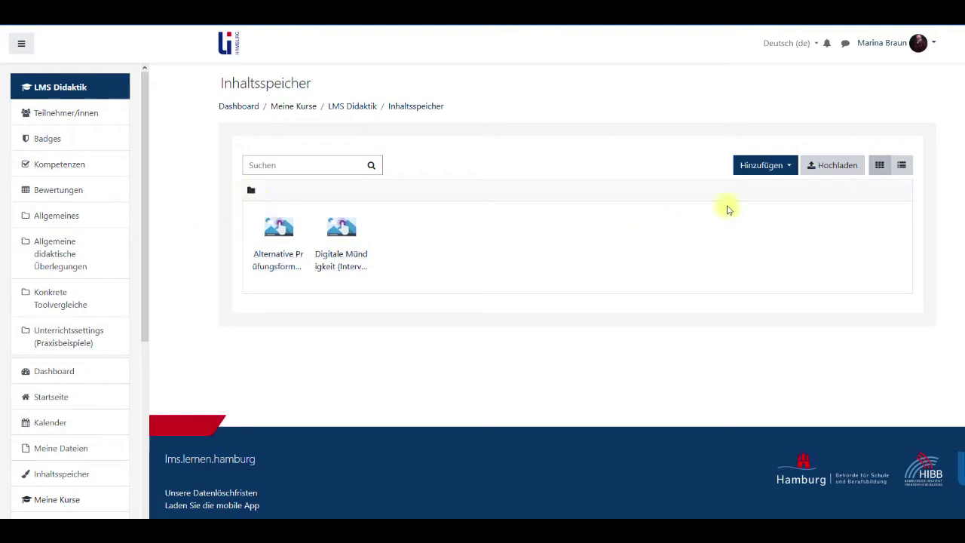
{"action": "left_click", "coordinate": [788, 166]}
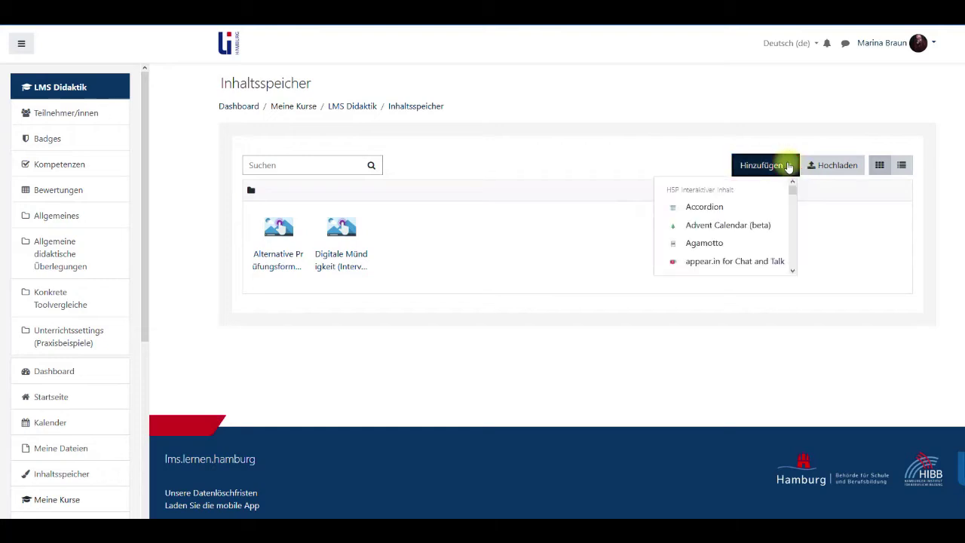
{"action": "scroll", "coordinate": [764, 203], "scroll_direction": "down", "scroll_amount": 5}
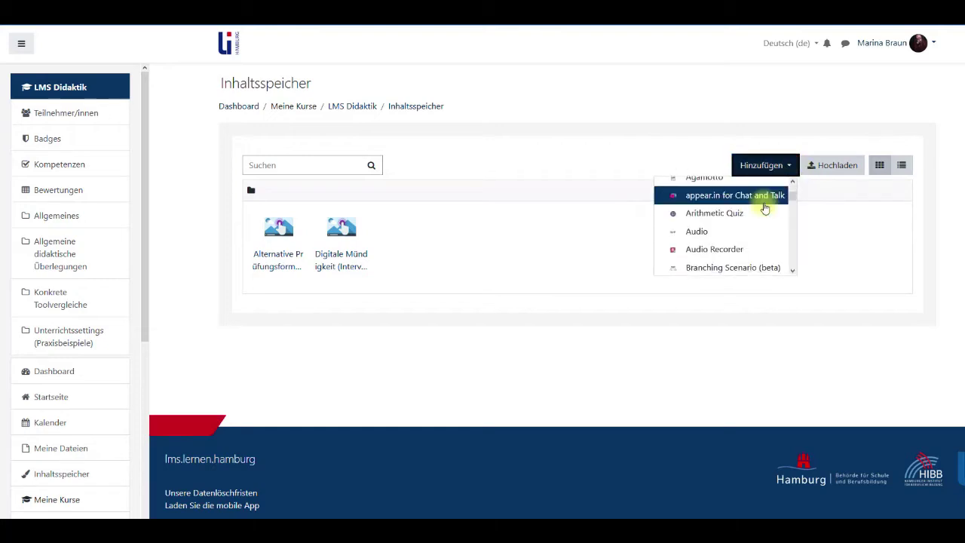
{"action": "scroll", "coordinate": [764, 205], "scroll_direction": "down", "scroll_amount": 5}
{"action": "left_click", "coordinate": [856, 219]}
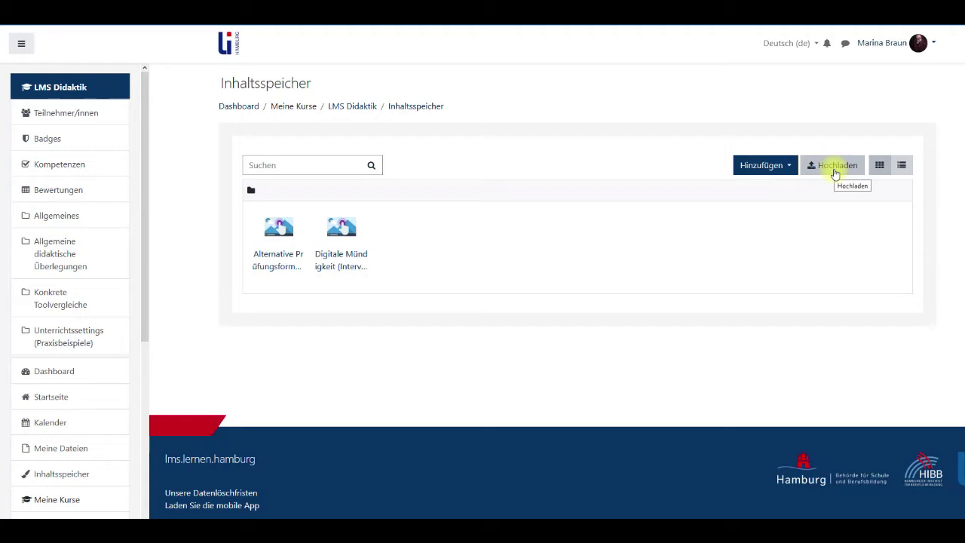
{"action": "left_click", "coordinate": [782, 163]}
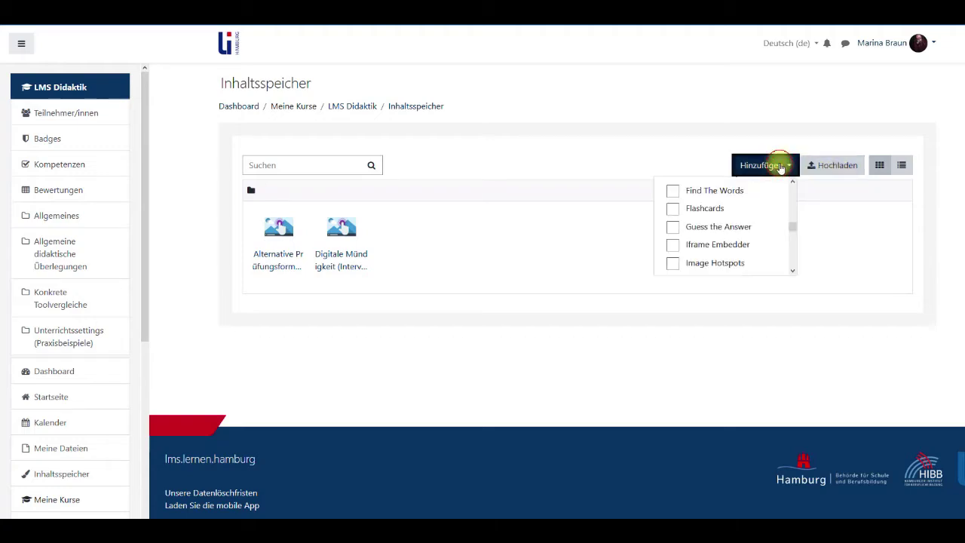
{"action": "scroll", "coordinate": [768, 202], "scroll_direction": "down", "scroll_amount": 2}
{"action": "scroll", "coordinate": [767, 202], "scroll_direction": "down", "scroll_amount": 3}
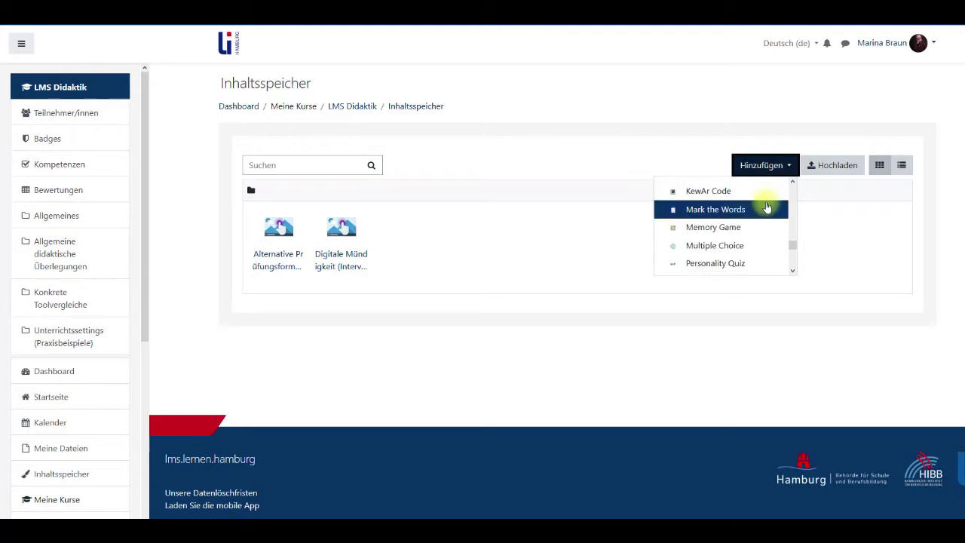
{"action": "scroll", "coordinate": [757, 219], "scroll_direction": "up", "scroll_amount": 2}
{"action": "left_click", "coordinate": [746, 239]}
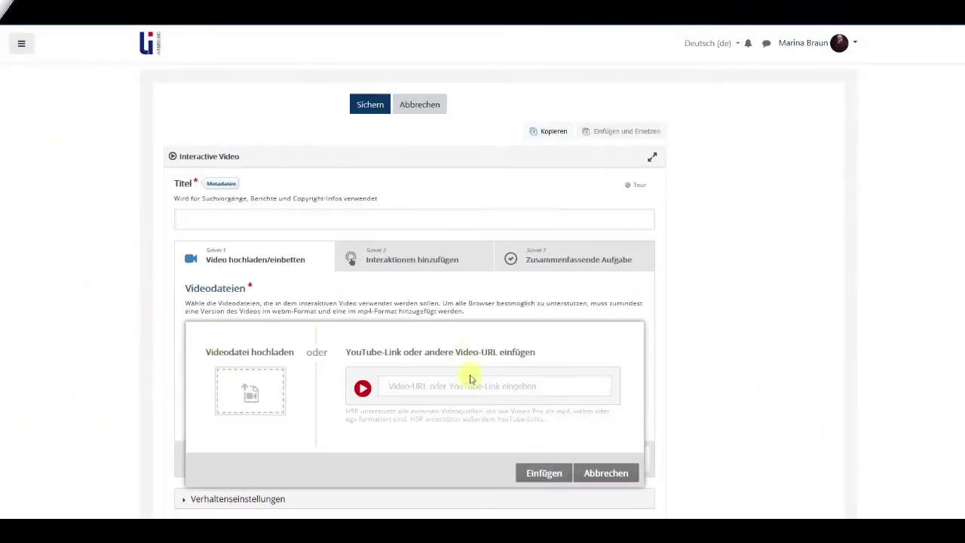
{"action": "left_click", "coordinate": [470, 389]}
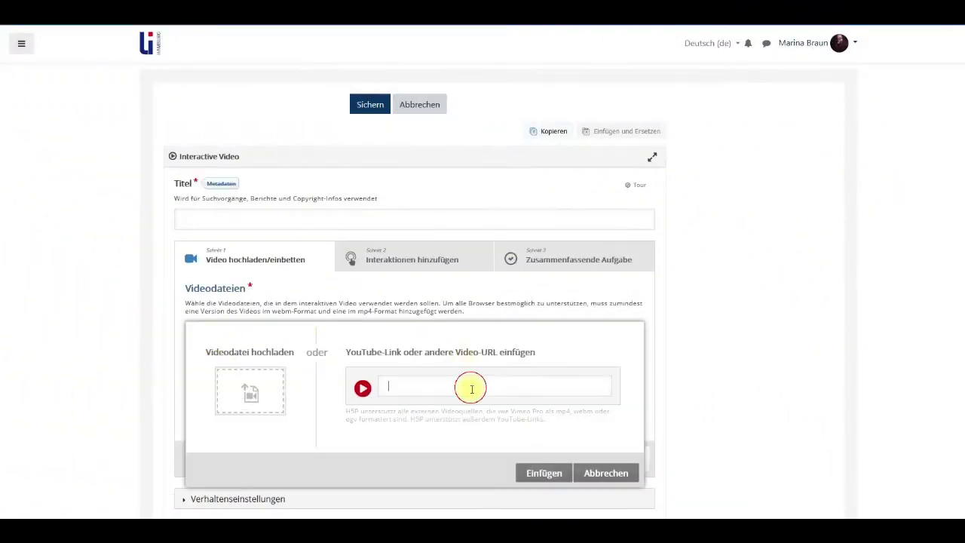
{"action": "key", "text": "ctrl+v"}
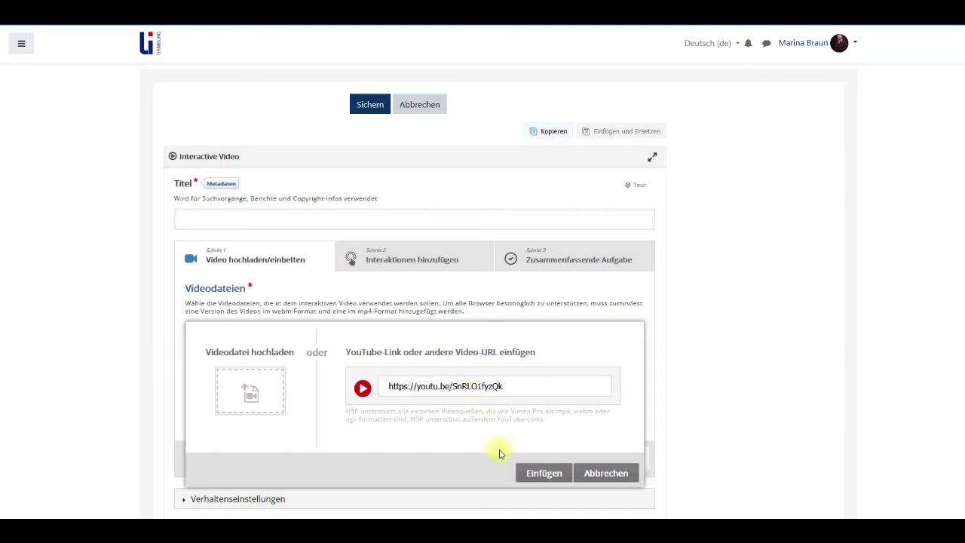
{"action": "left_click", "coordinate": [529, 475]}
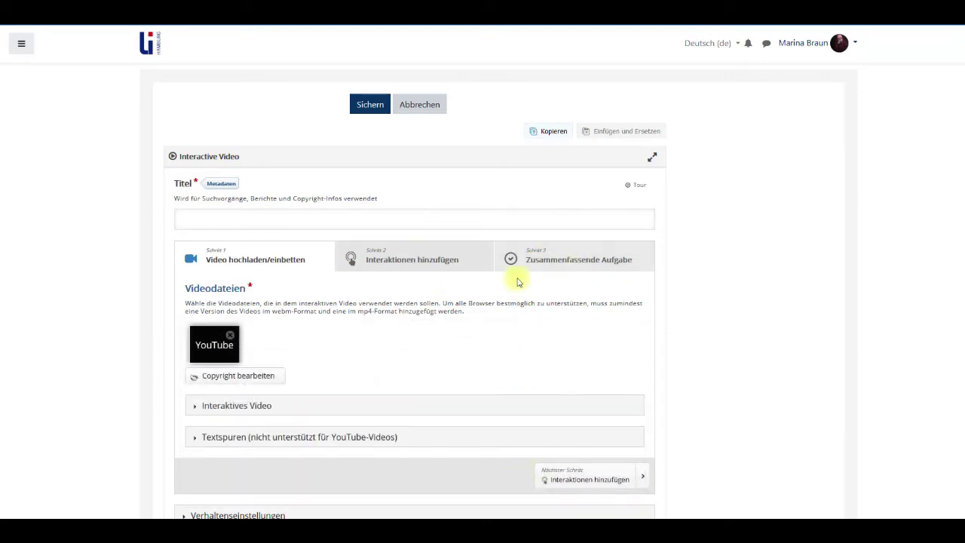
Save the interactive video under the title Grundgedanken Digitalisierung and close its preview
{"action": "scroll", "coordinate": [410, 301], "scroll_direction": "down", "scroll_amount": 3}
{"action": "left_click", "coordinate": [387, 419]}
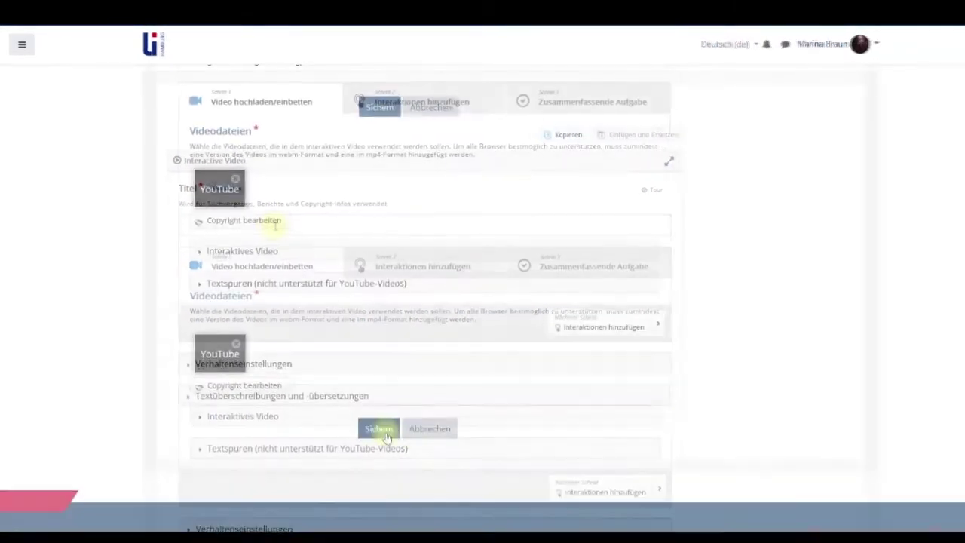
{"action": "left_click", "coordinate": [370, 424]}
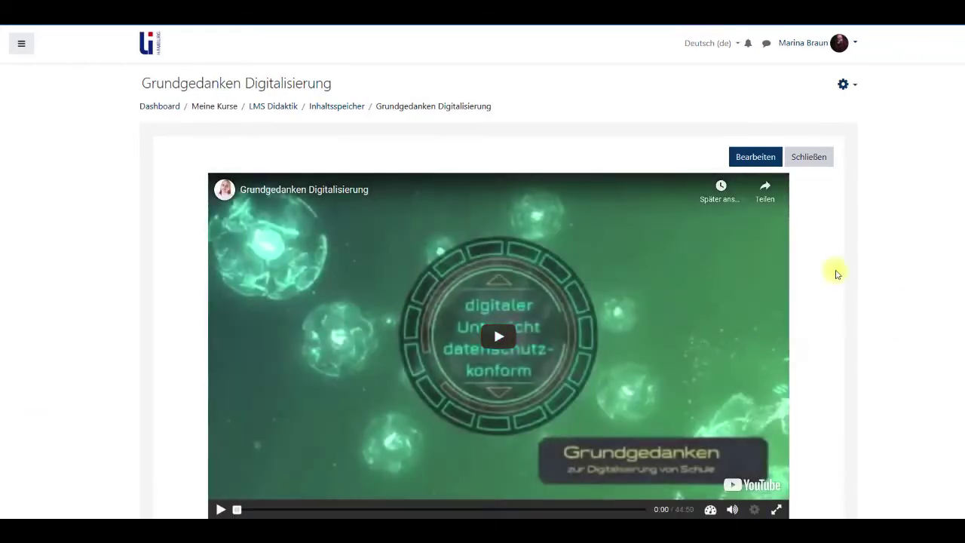
{"action": "scroll", "coordinate": [833, 279], "scroll_direction": "down", "scroll_amount": 2}
{"action": "scroll", "coordinate": [832, 279], "scroll_direction": "up", "scroll_amount": 2}
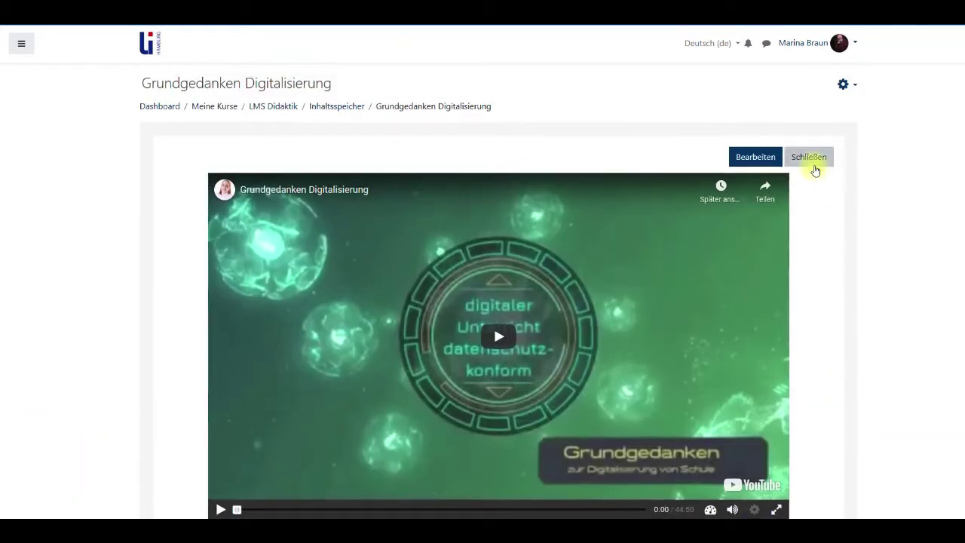
{"action": "left_click", "coordinate": [809, 157]}
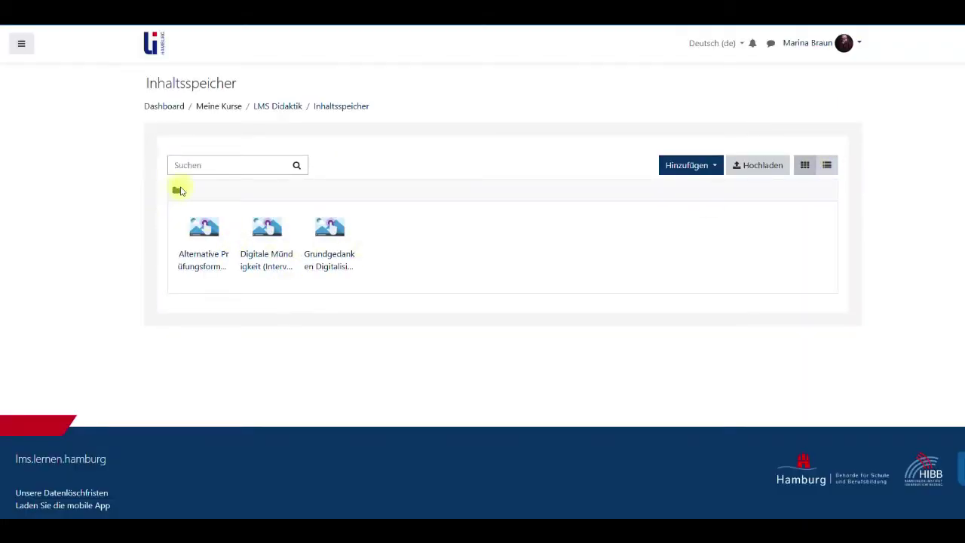
Display the Inhaltsspeicher as a detailed list and sort it by file name in descending, finally ascending order
{"action": "left_click", "coordinate": [826, 167]}
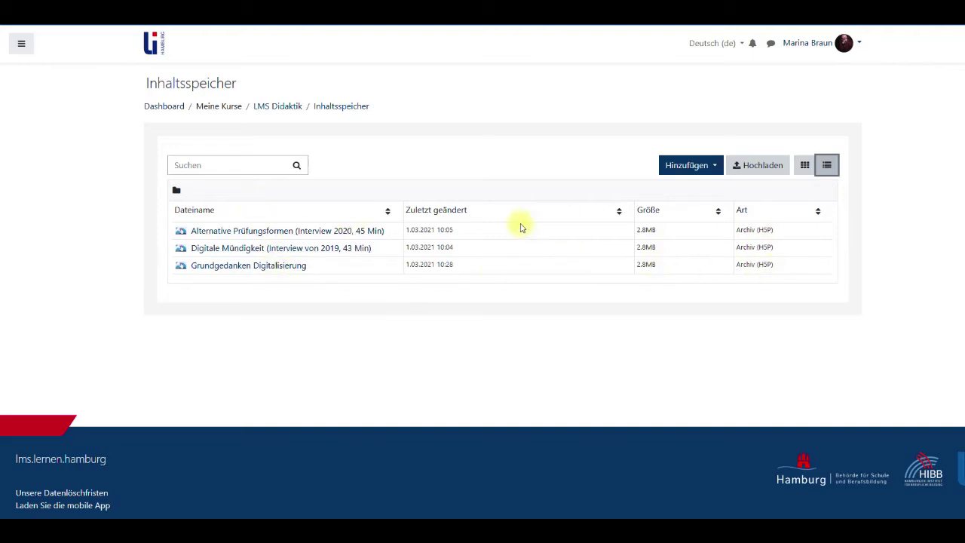
{"action": "left_click", "coordinate": [390, 213]}
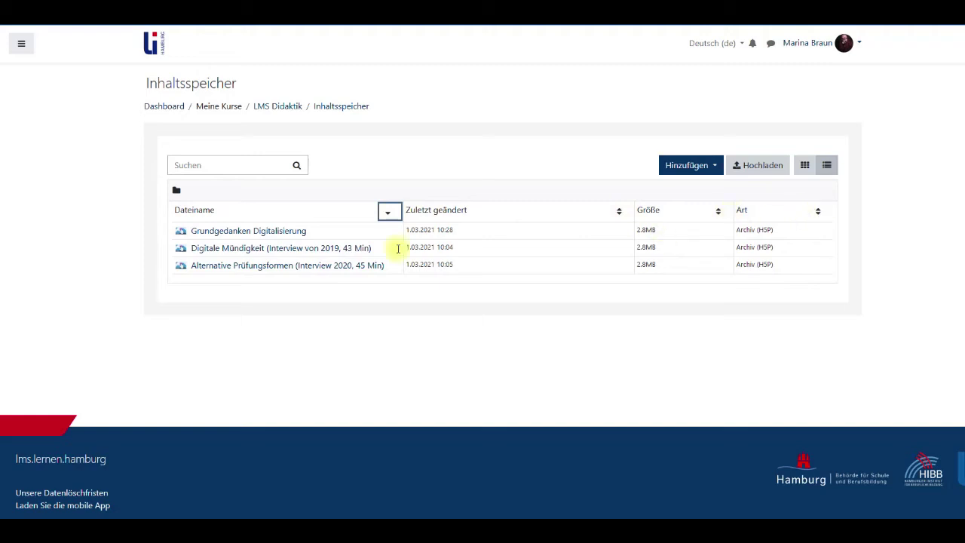
{"action": "left_click", "coordinate": [387, 211]}
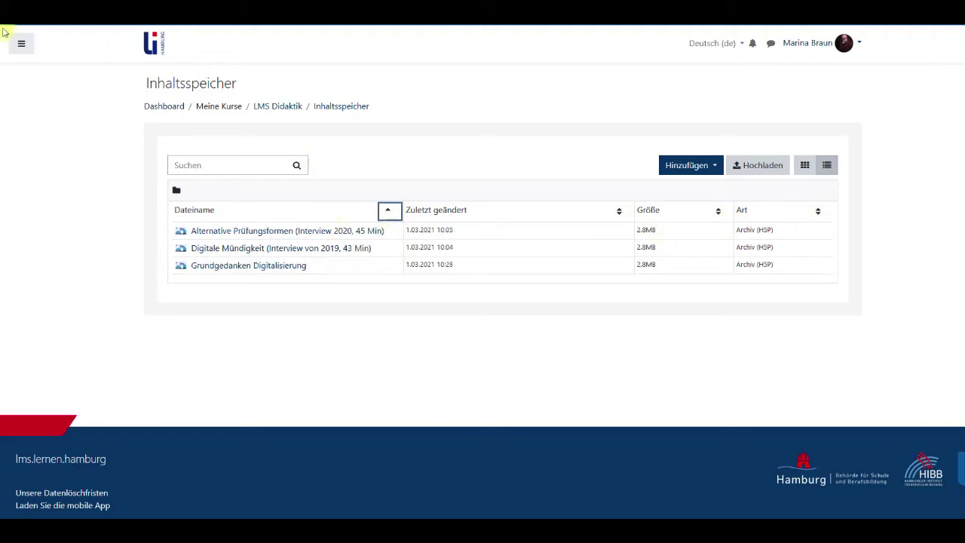
Return to the course's Allgemeine didaktische Überlegungen section and turn on course editing
{"action": "left_click", "coordinate": [21, 43]}
{"action": "scroll", "coordinate": [83, 249], "scroll_direction": "down", "scroll_amount": 1}
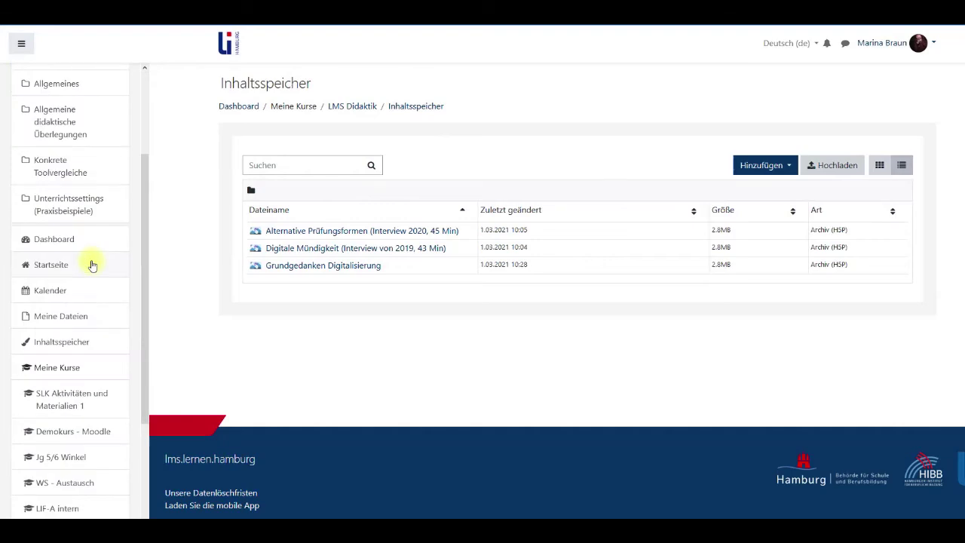
{"action": "scroll", "coordinate": [98, 287], "scroll_direction": "down", "scroll_amount": 1}
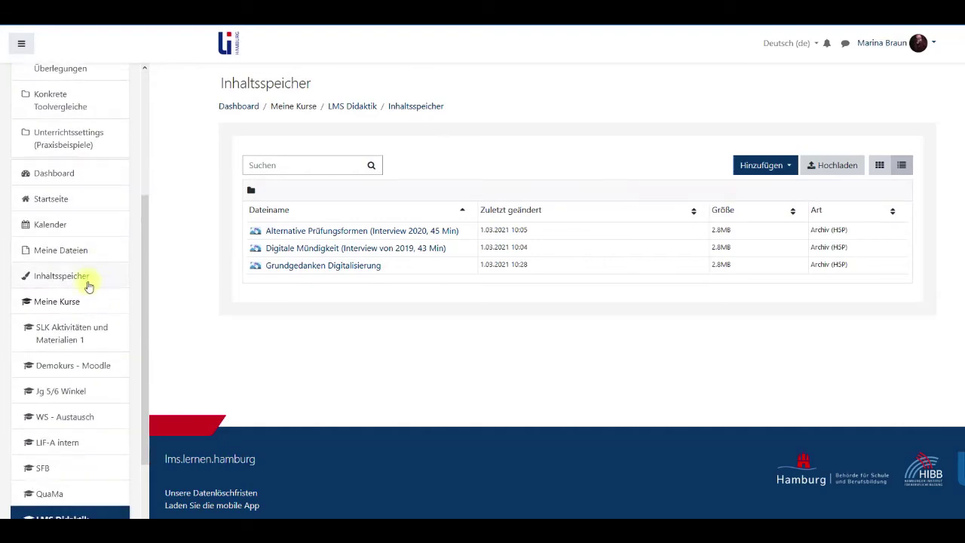
{"action": "scroll", "coordinate": [100, 332], "scroll_direction": "down", "scroll_amount": 1}
{"action": "scroll", "coordinate": [98, 301], "scroll_direction": "up", "scroll_amount": 2}
{"action": "scroll", "coordinate": [76, 249], "scroll_direction": "up", "scroll_amount": 2}
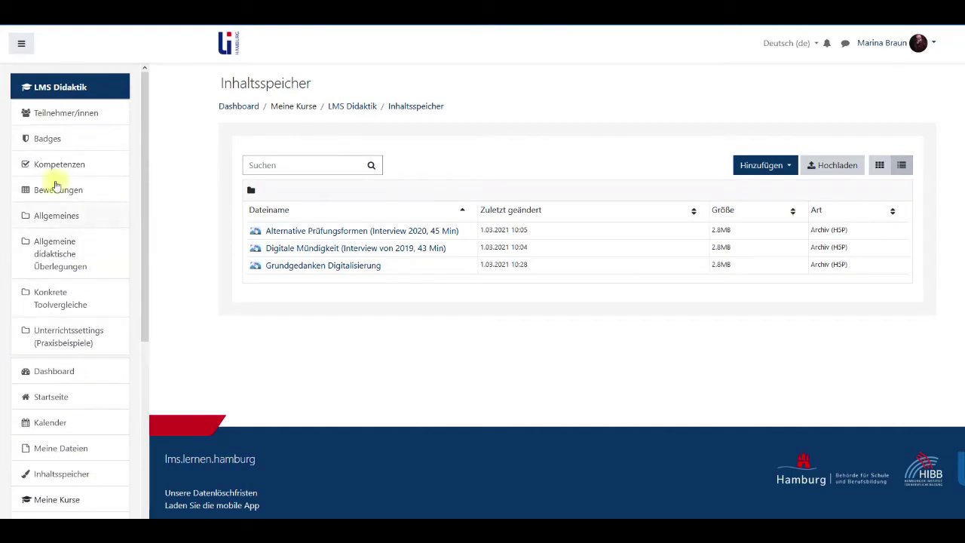
{"action": "left_click", "coordinate": [71, 257]}
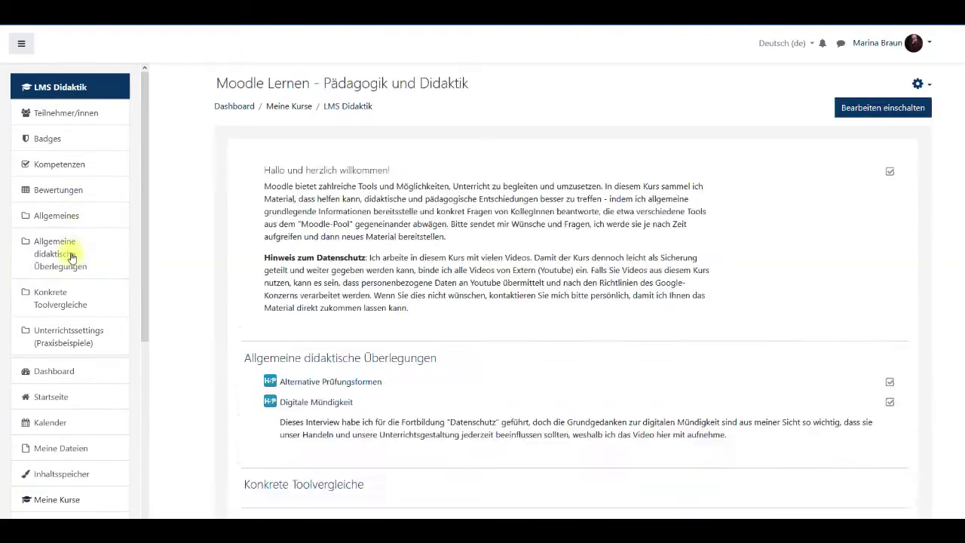
{"action": "scroll", "coordinate": [911, 159], "scroll_direction": "up", "scroll_amount": 1}
{"action": "scroll", "coordinate": [911, 158], "scroll_direction": "up", "scroll_amount": 1}
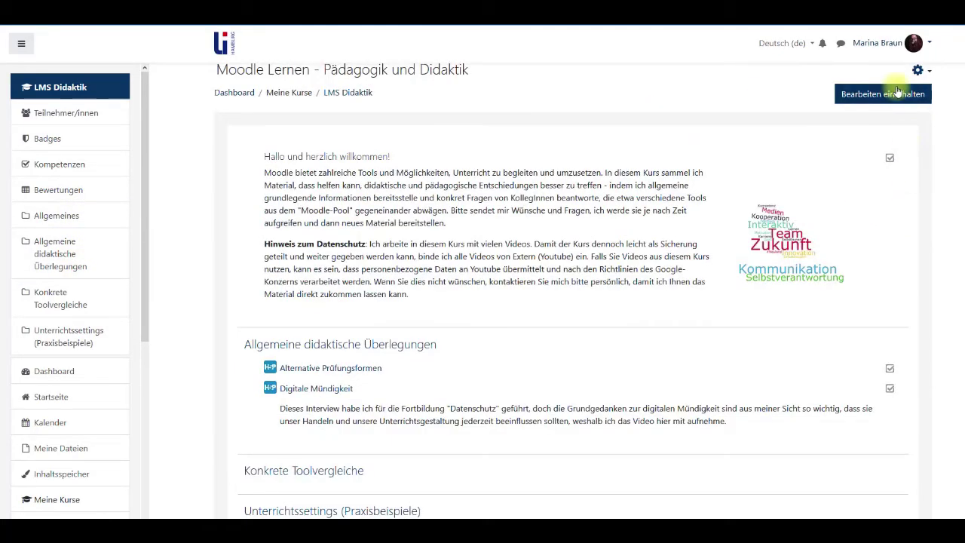
{"action": "left_click", "coordinate": [891, 93]}
{"action": "scroll", "coordinate": [874, 129], "scroll_direction": "down", "scroll_amount": 2}
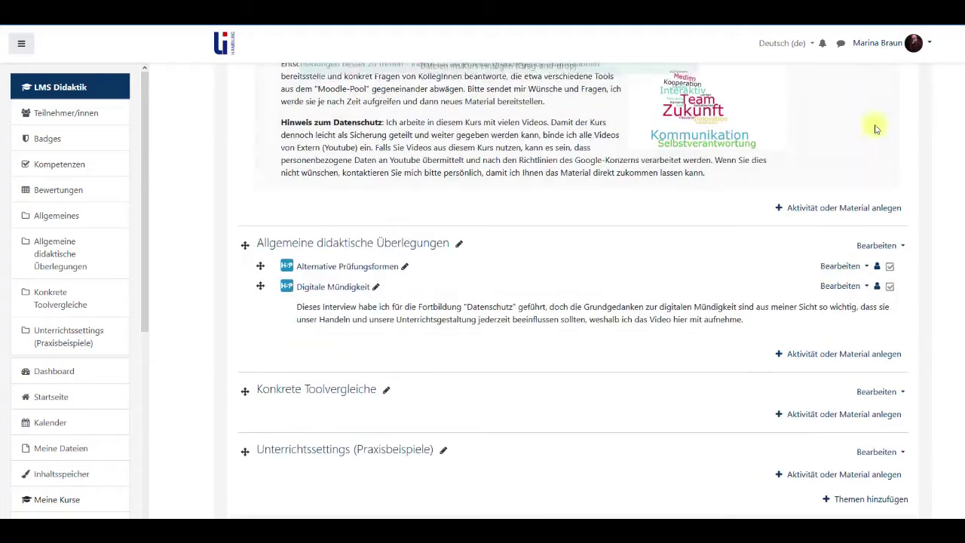
Add a Textfeld to the Allgemeine didaktische Überlegungen section and enter the text "Willkommen!" on its own line
{"action": "left_click", "coordinate": [836, 356]}
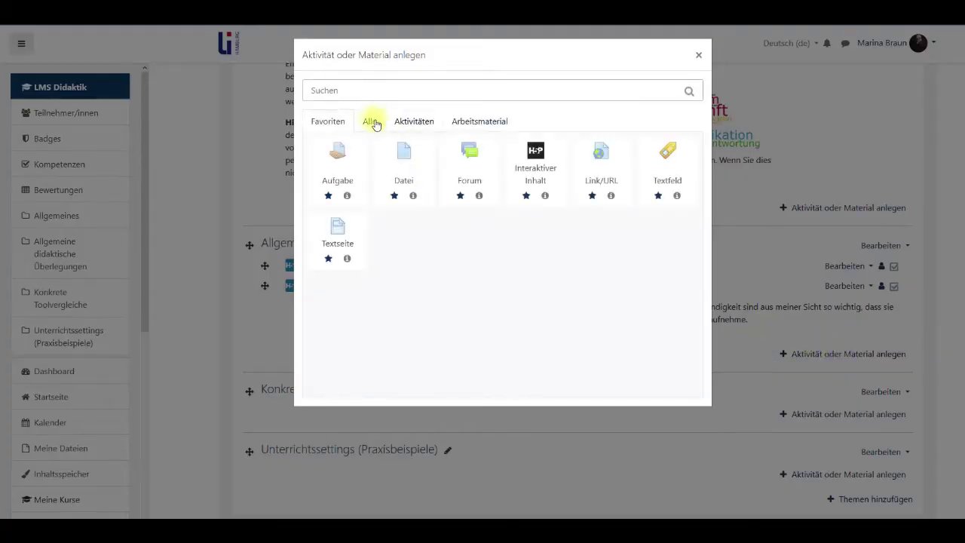
{"action": "left_click", "coordinate": [419, 123]}
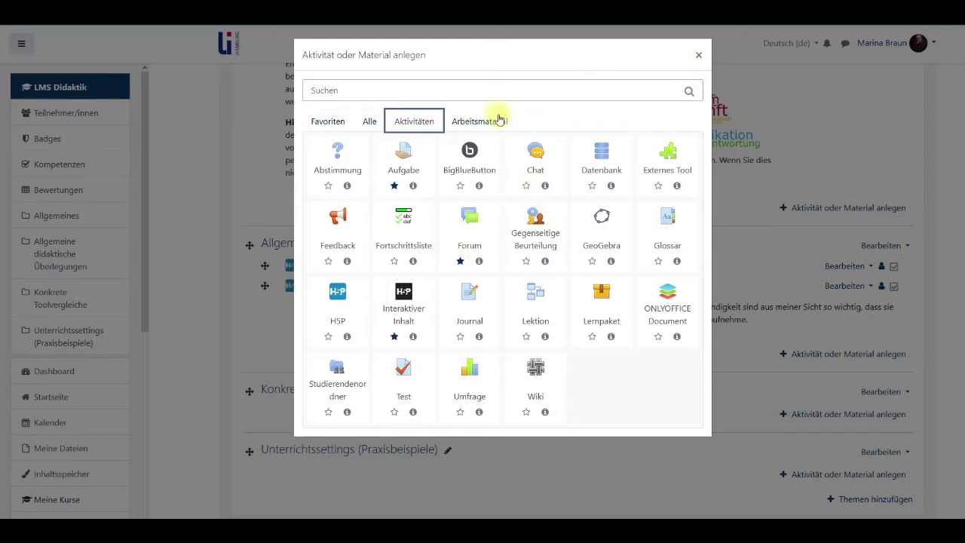
{"action": "left_click", "coordinate": [327, 120]}
{"action": "left_click", "coordinate": [658, 181]}
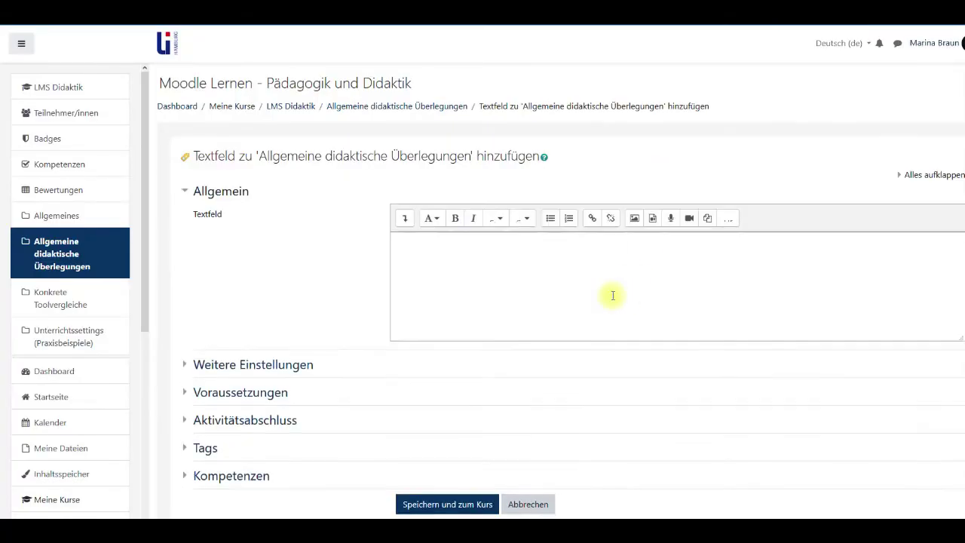
{"action": "left_click", "coordinate": [477, 280]}
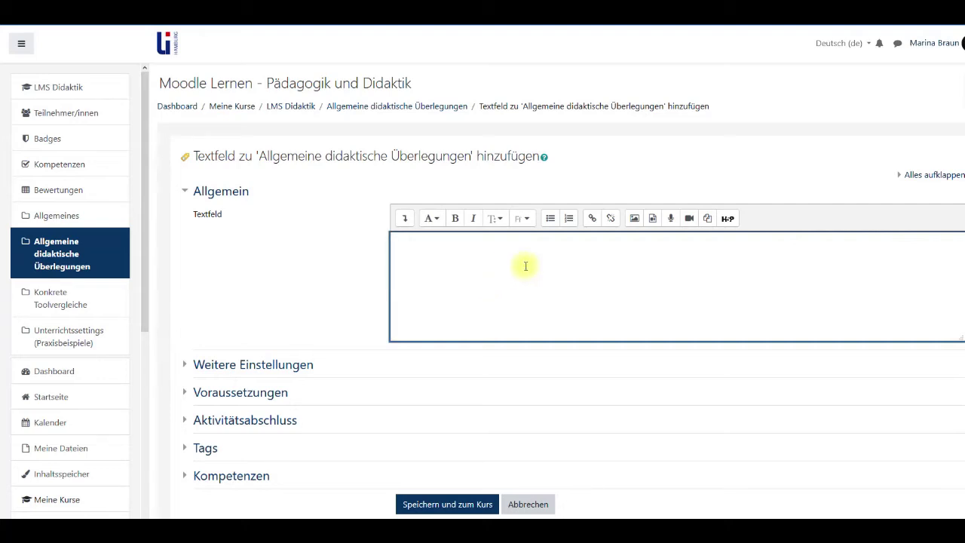
{"action": "type", "text": "Willkommen!"}
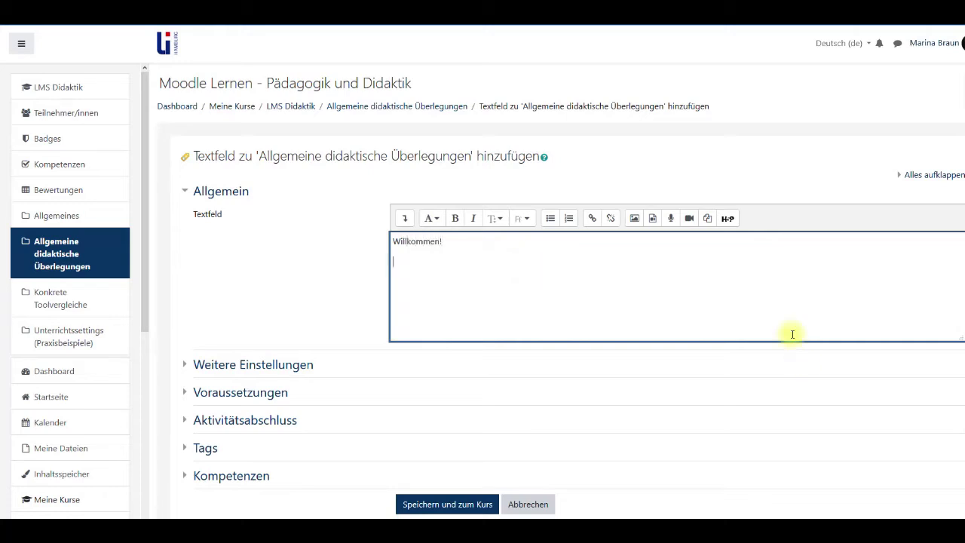
Start inserting H5P content below the text and choose Grundgedanken Digitalisierung from the Inhaltsspeicher repository
{"action": "left_click", "coordinate": [727, 219]}
{"action": "left_click", "coordinate": [569, 299]}
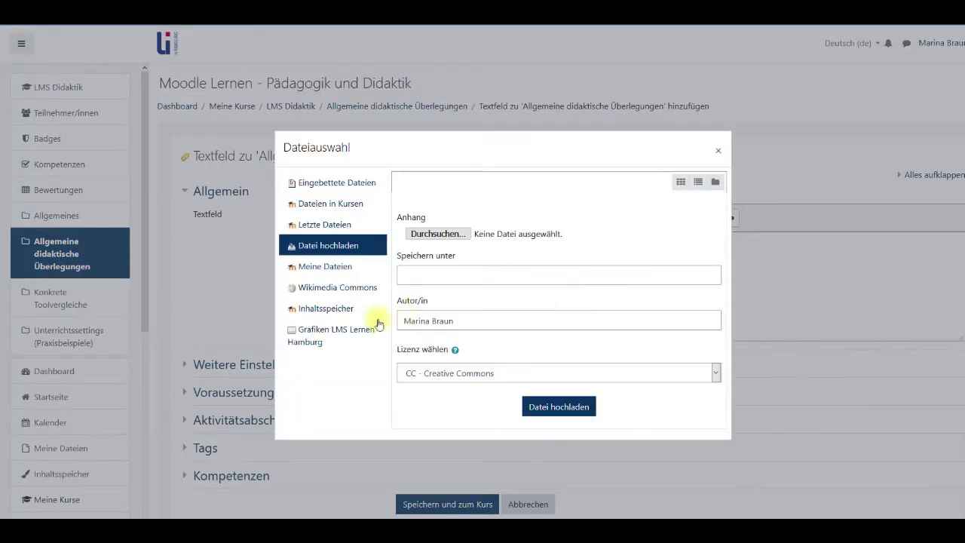
{"action": "left_click", "coordinate": [323, 310]}
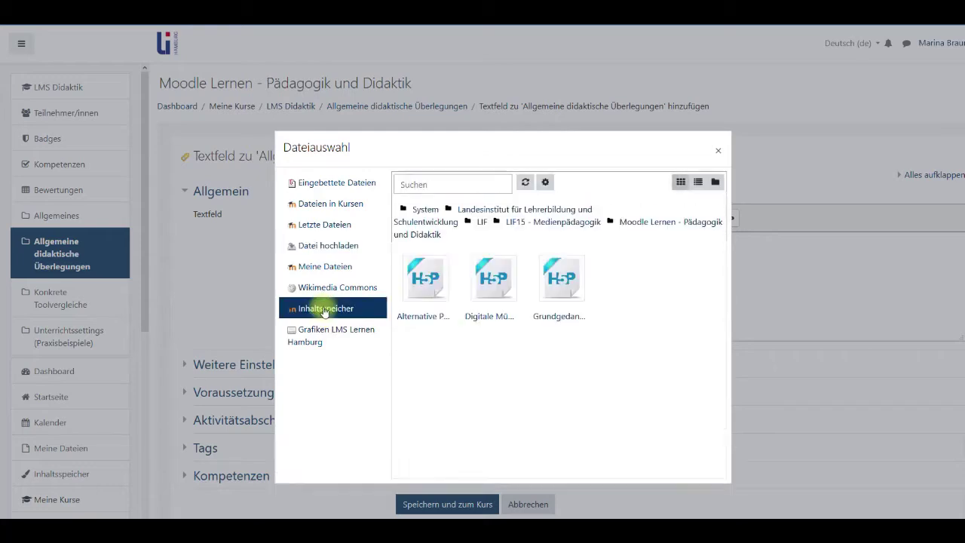
{"action": "left_click", "coordinate": [566, 295]}
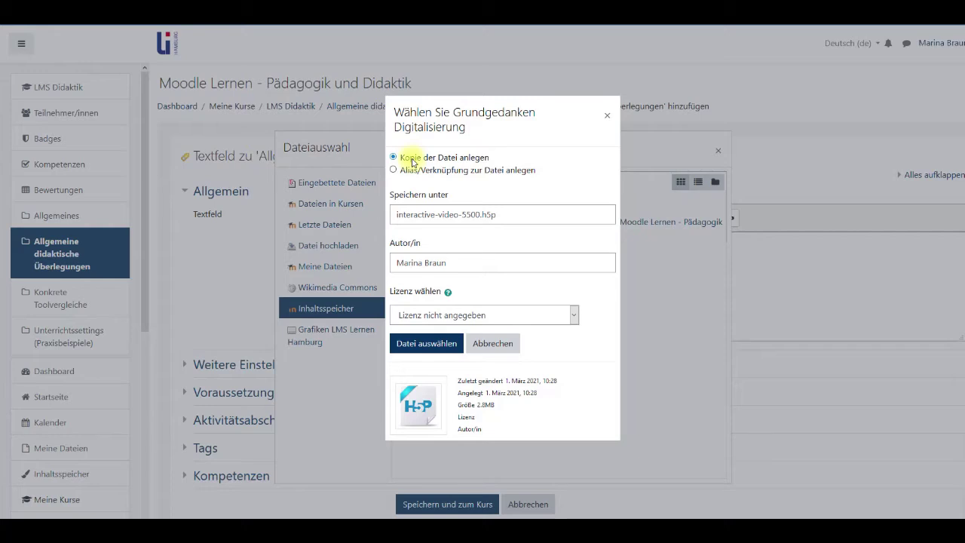
Link the H5P file as an alias with the licence CC - Creative Commons and insert it into the text field
{"action": "left_click", "coordinate": [450, 175]}
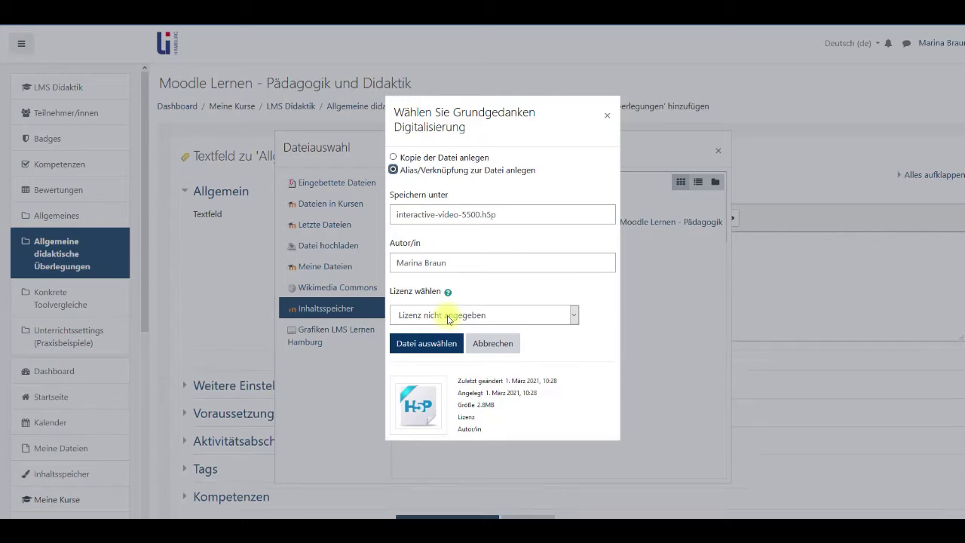
{"action": "left_click", "coordinate": [447, 317]}
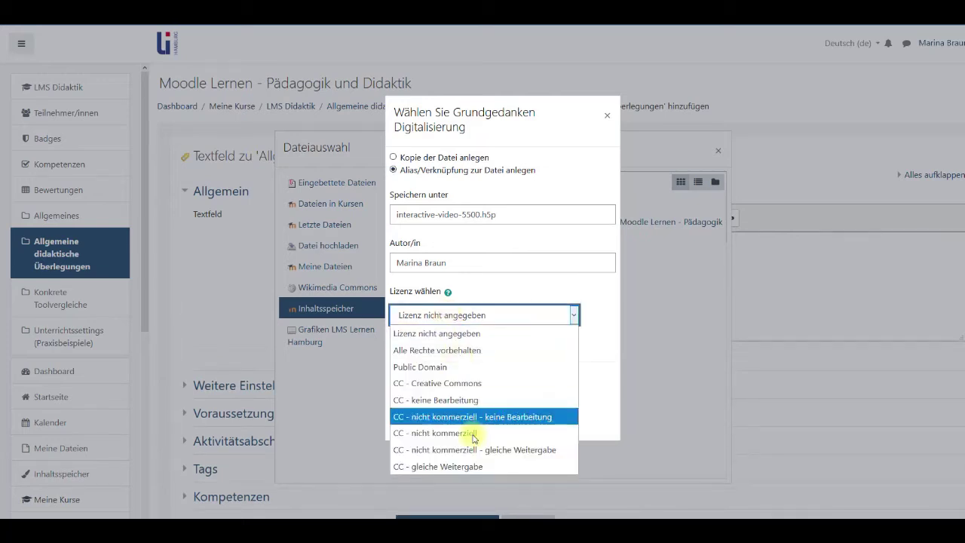
{"action": "left_click", "coordinate": [461, 382]}
{"action": "left_click", "coordinate": [425, 344]}
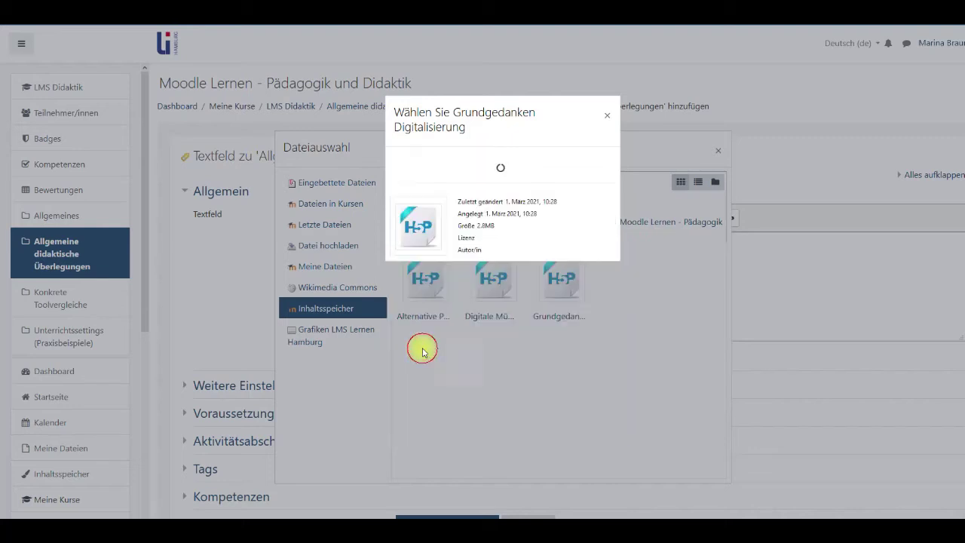
{"action": "left_click", "coordinate": [490, 359]}
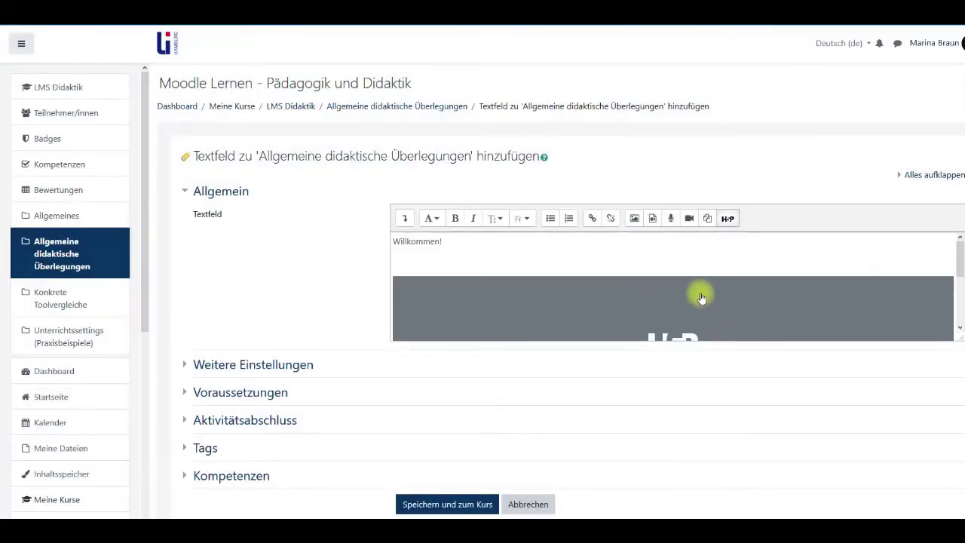
Check the embedded H5P placeholder below "Willkommen!" in the text field and save the field to the course
{"action": "scroll", "coordinate": [701, 298], "scroll_direction": "down", "scroll_amount": 2}
{"action": "scroll", "coordinate": [704, 297], "scroll_direction": "up", "scroll_amount": 2}
{"action": "scroll", "coordinate": [708, 297], "scroll_direction": "down", "scroll_amount": 2}
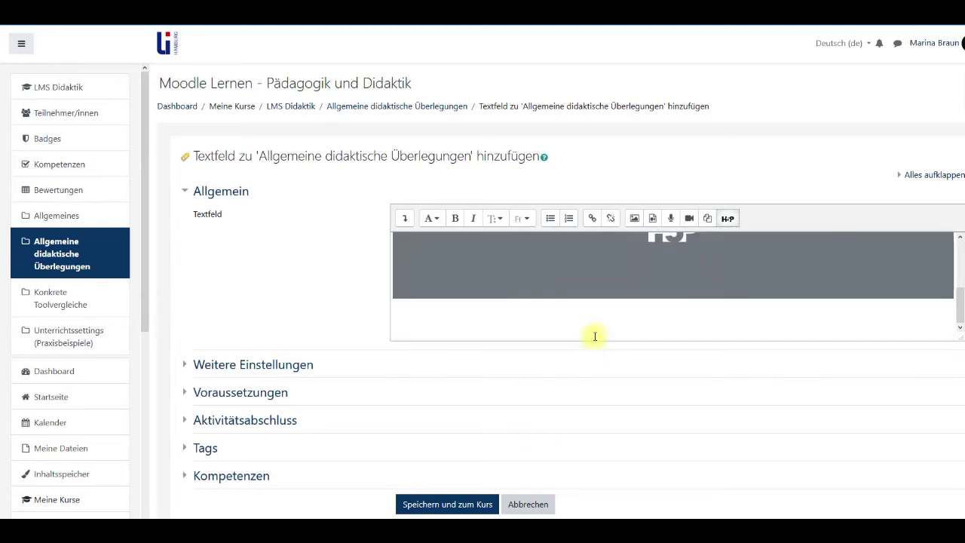
{"action": "scroll", "coordinate": [592, 325], "scroll_direction": "up", "scroll_amount": 1}
{"action": "scroll", "coordinate": [573, 264], "scroll_direction": "up", "scroll_amount": 1}
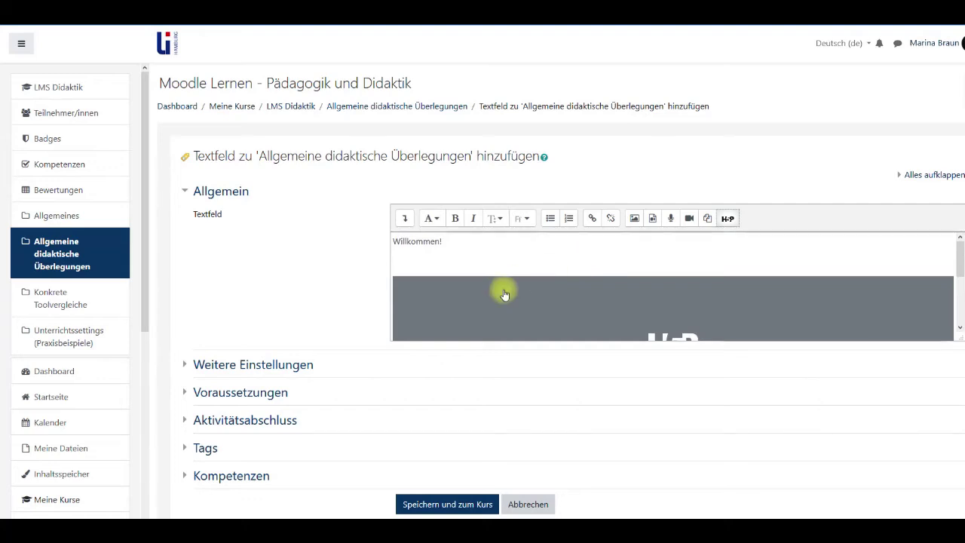
{"action": "scroll", "coordinate": [505, 301], "scroll_direction": "down", "scroll_amount": 2}
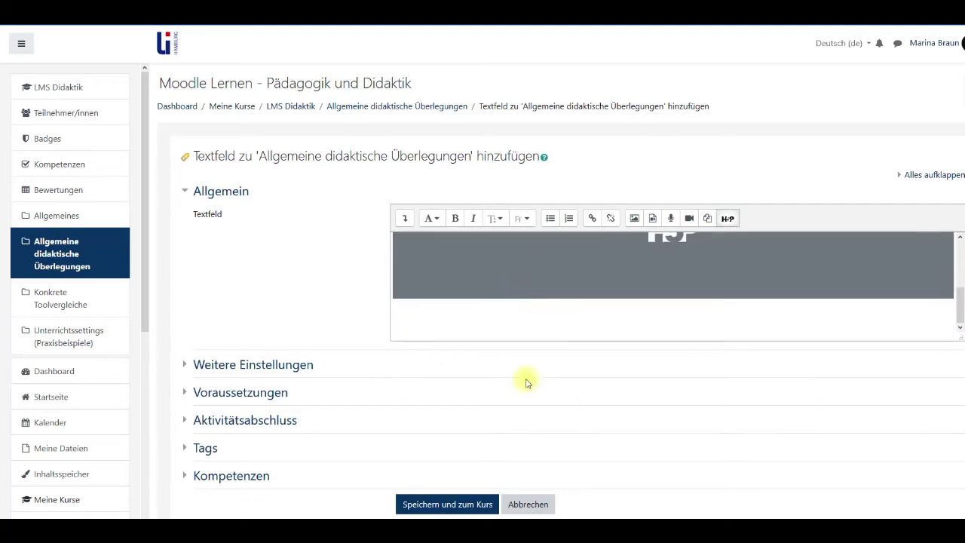
{"action": "left_click", "coordinate": [475, 504]}
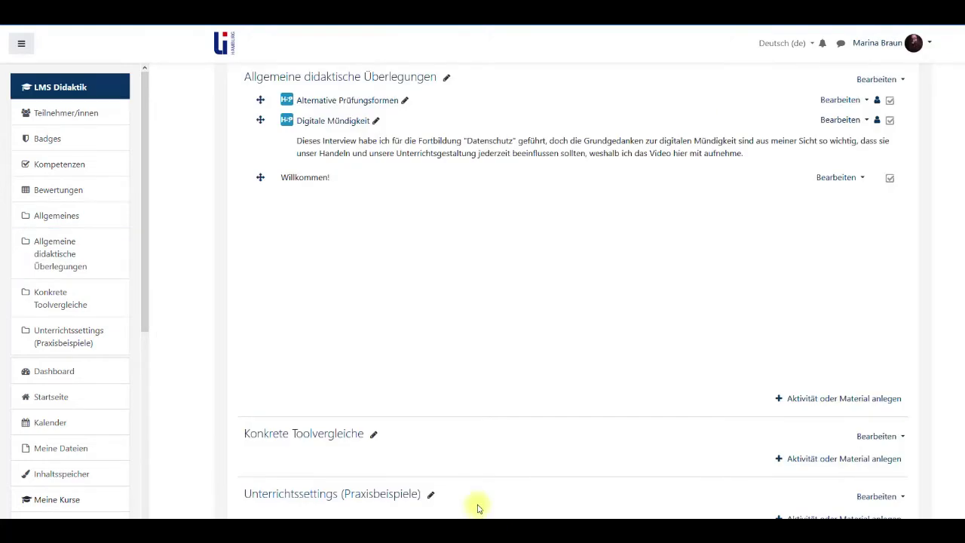
Move the "Willkommen!" text field to the start of the Allgemeine didaktische Überlegungen section, above Alternative Prüfungsformen
{"action": "scroll", "coordinate": [545, 470], "scroll_direction": "up", "scroll_amount": 1}
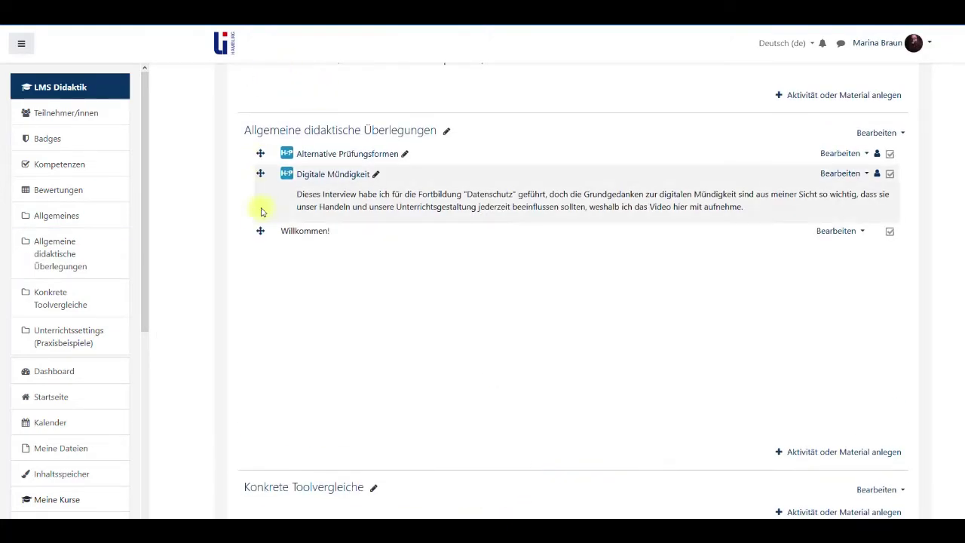
{"action": "left_click", "coordinate": [260, 231]}
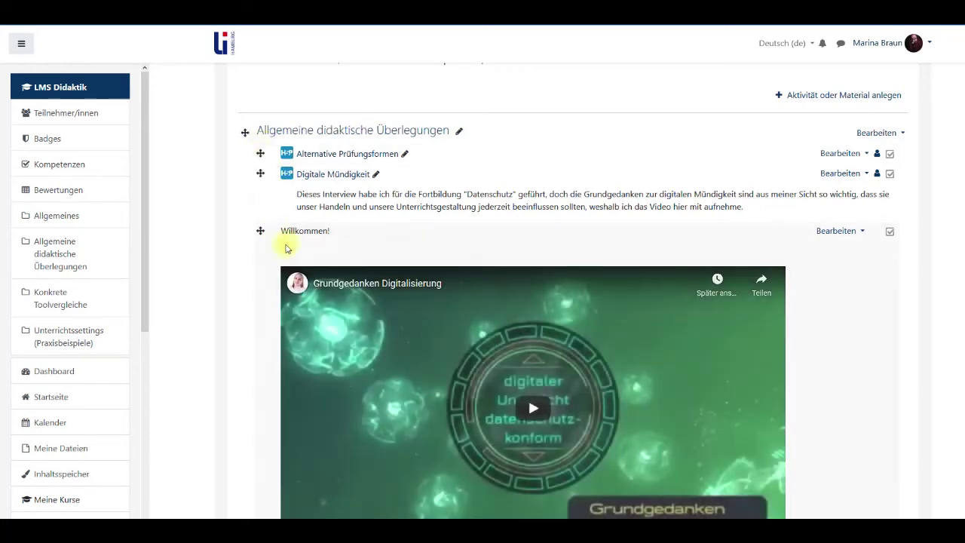
{"action": "left_click_drag", "start_coordinate": [258, 228], "coordinate": [258, 155]}
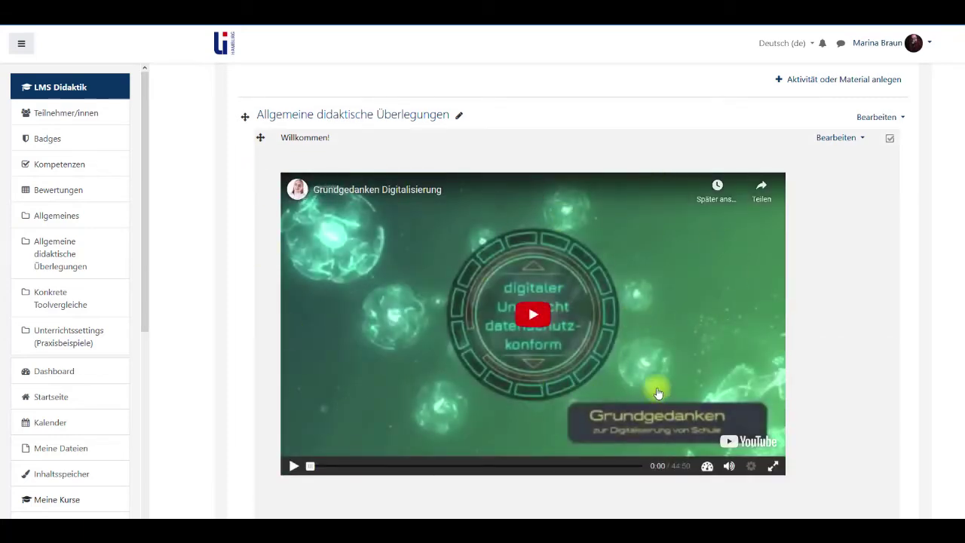
Examine the moved text field and briefly play and pause its embedded Grundgedanken Digitalisierung video
{"action": "scroll", "coordinate": [810, 377], "scroll_direction": "down", "scroll_amount": 2}
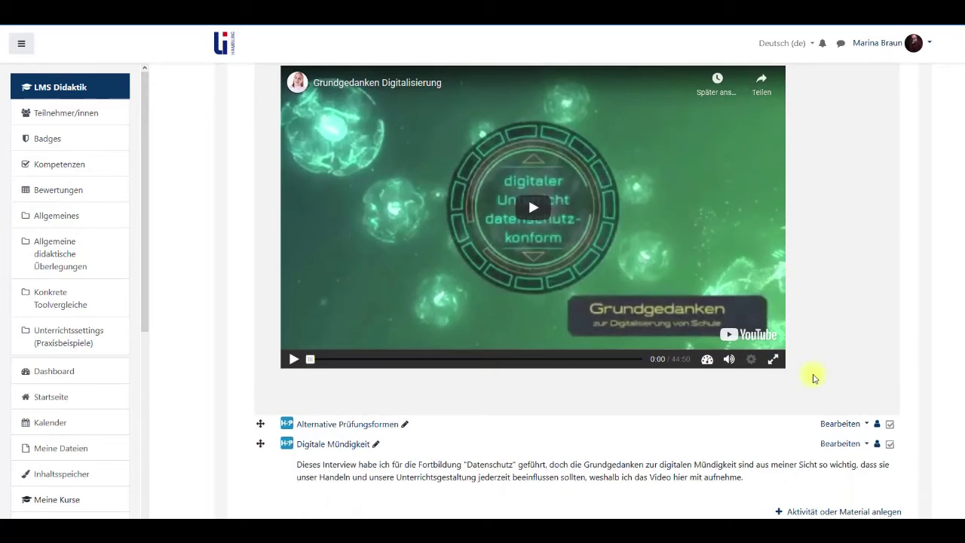
{"action": "scroll", "coordinate": [814, 377], "scroll_direction": "up", "scroll_amount": 2}
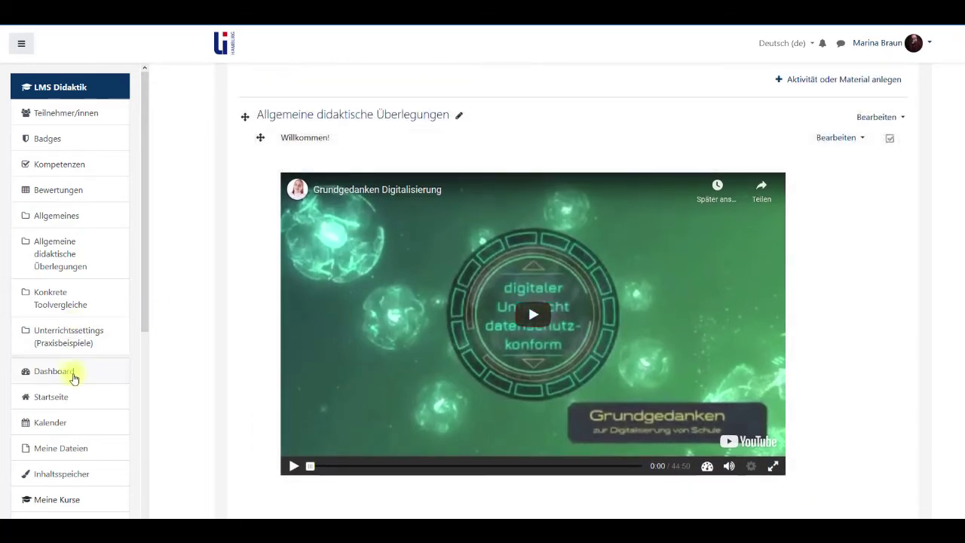
{"action": "left_click_drag", "start_coordinate": [310, 467], "coordinate": [319, 487]}
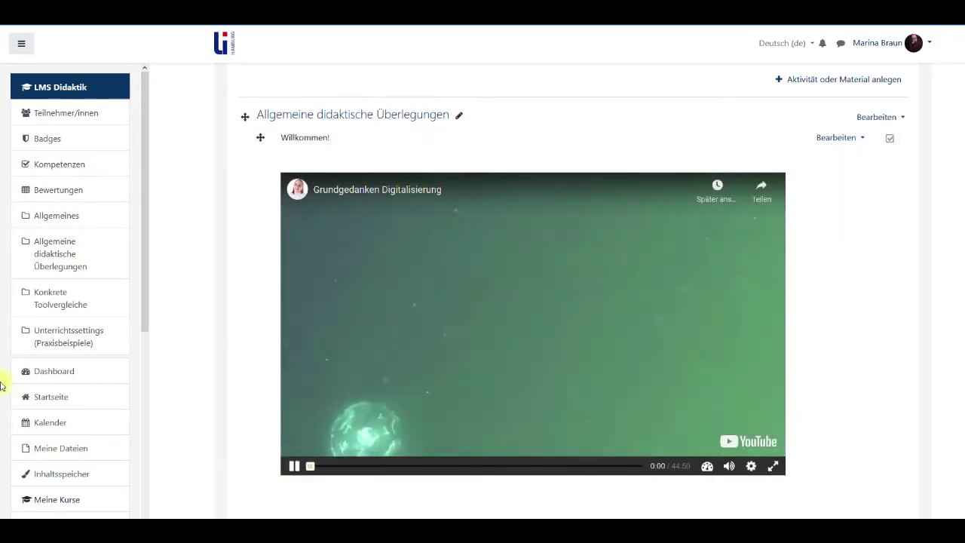
{"action": "left_click", "coordinate": [293, 466]}
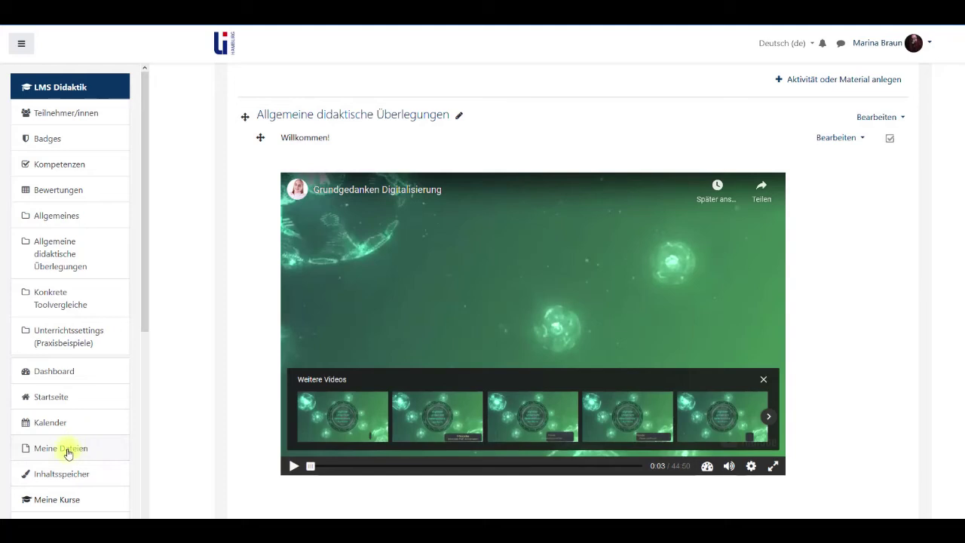
Open Grundgedanken Digitalisierung from the Inhaltsspeicher for editing
{"action": "left_click", "coordinate": [73, 473]}
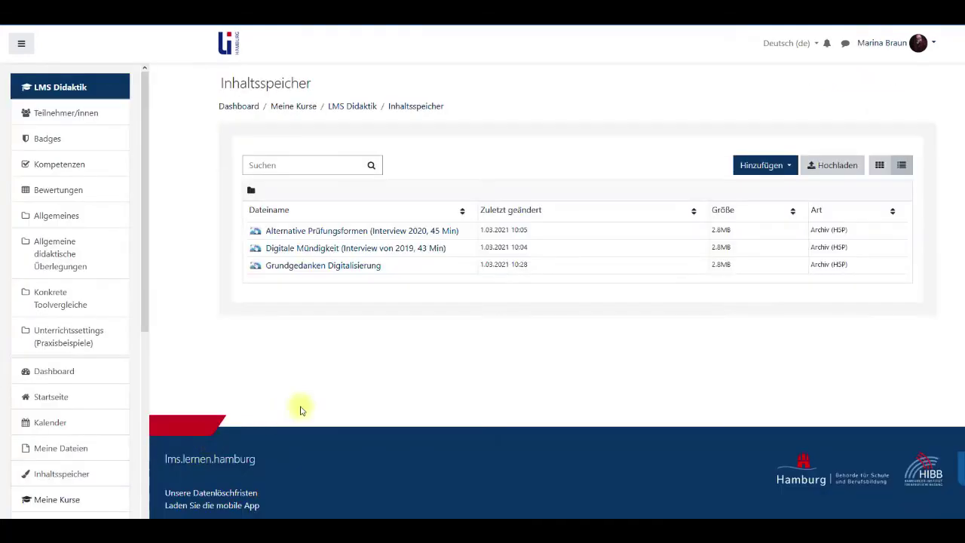
{"action": "left_click", "coordinate": [318, 271]}
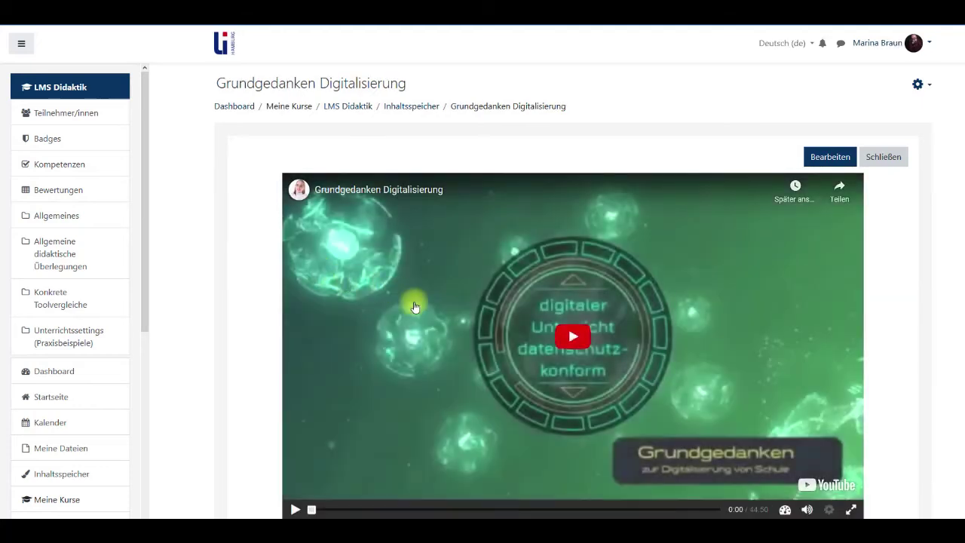
{"action": "scroll", "coordinate": [483, 317], "scroll_direction": "down", "scroll_amount": 1}
{"action": "left_click", "coordinate": [817, 104]}
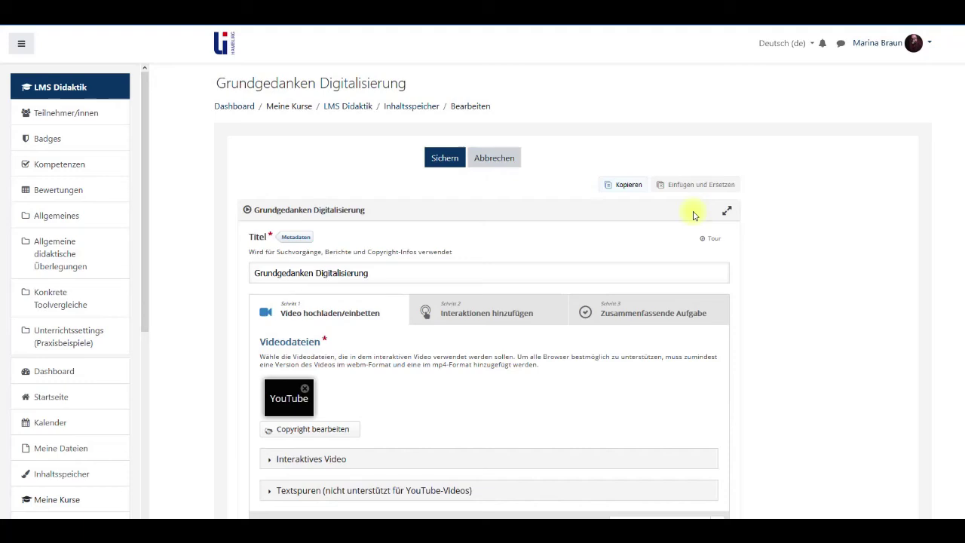
Add an interaction near the start of the Grundgedanken Digitalisierung video, save it and close the content
{"action": "left_click", "coordinate": [515, 315]}
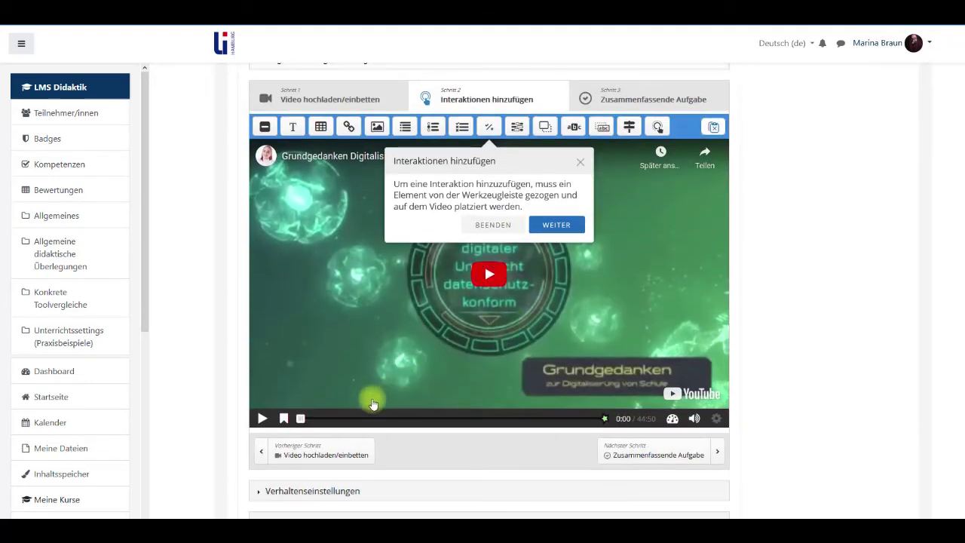
{"action": "left_click_drag", "start_coordinate": [306, 424], "coordinate": [573, 429]}
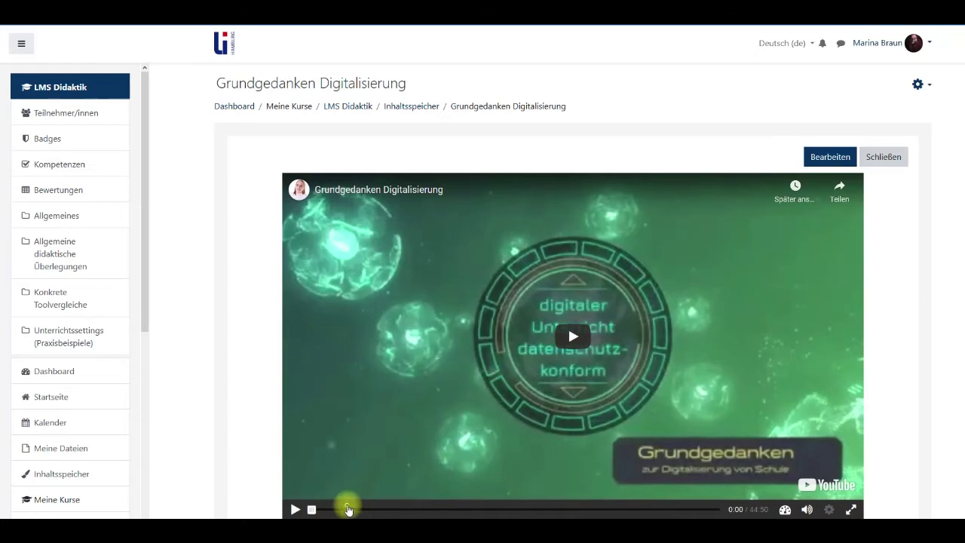
{"action": "scroll", "coordinate": [753, 422], "scroll_direction": "down", "scroll_amount": 1}
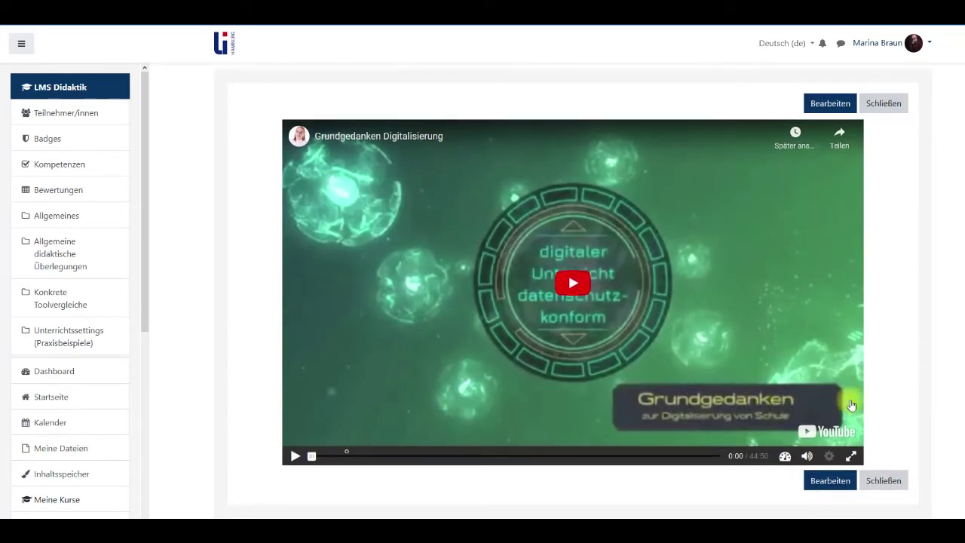
{"action": "left_click", "coordinate": [896, 484]}
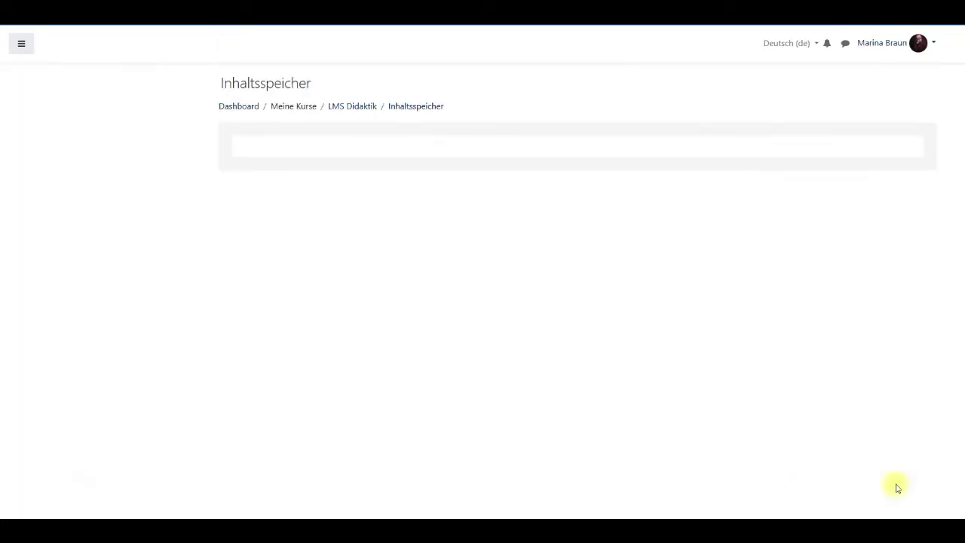
Examine the embedded video's timeline and the other H5P activities in the course's Allgemeine didaktische Überlegungen section
{"action": "scroll", "coordinate": [106, 392], "scroll_direction": "down", "scroll_amount": 3}
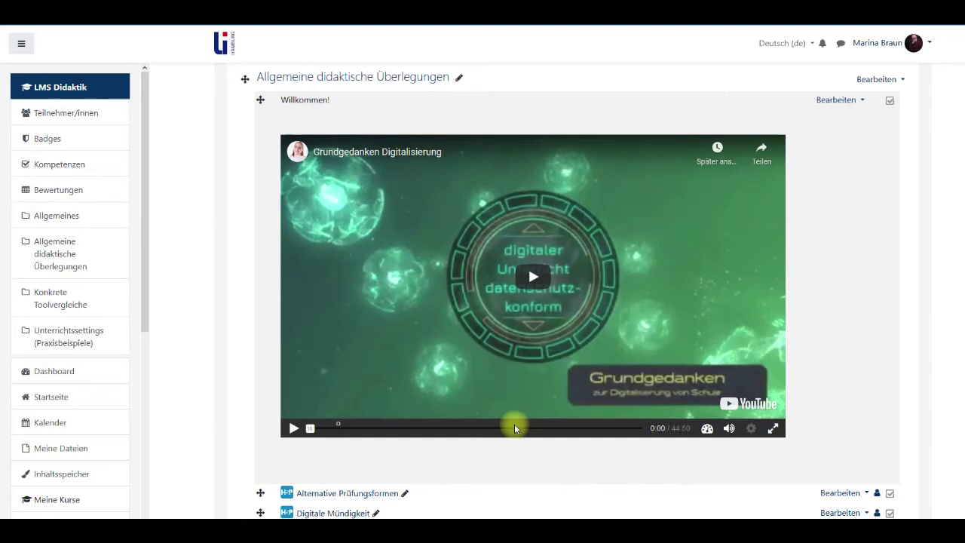
{"action": "scroll", "coordinate": [429, 467], "scroll_direction": "down", "scroll_amount": 1}
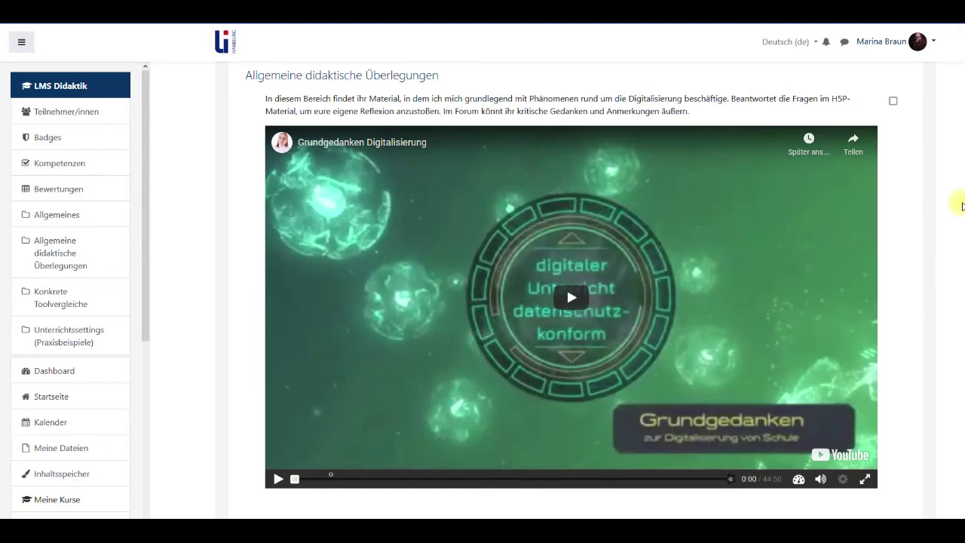
{"action": "scroll", "coordinate": [961, 205], "scroll_direction": "down", "scroll_amount": 2}
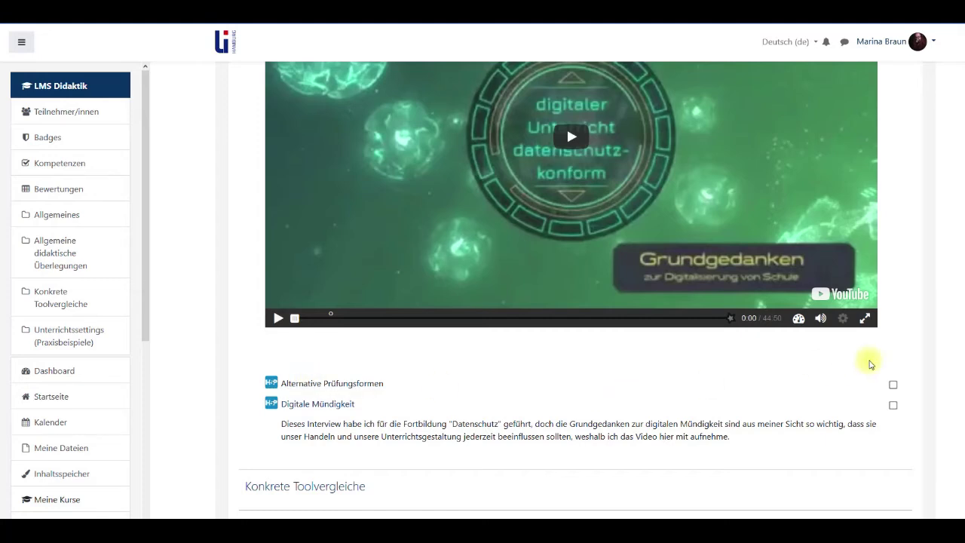
{"action": "scroll", "coordinate": [865, 361], "scroll_direction": "up", "scroll_amount": 2}
{"action": "scroll", "coordinate": [870, 363], "scroll_direction": "up", "scroll_amount": 1}
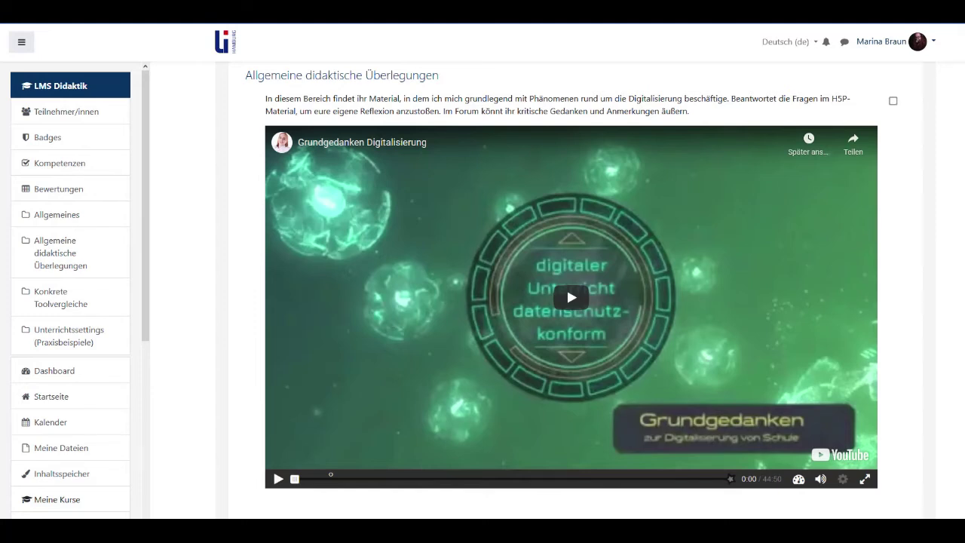
Mark the text field with the embedded video as completed and open the course's Bewertungen
{"action": "left_click", "coordinate": [893, 104]}
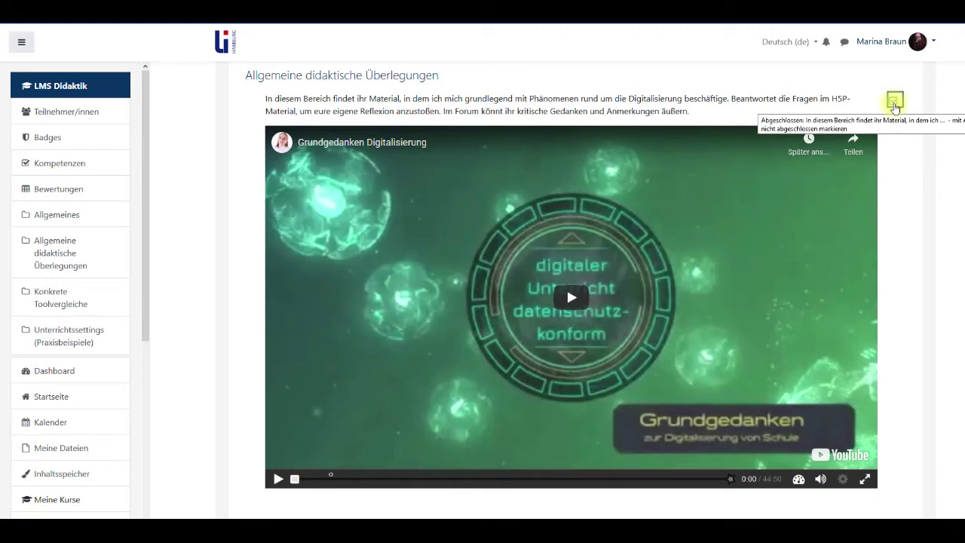
{"action": "left_click", "coordinate": [894, 101]}
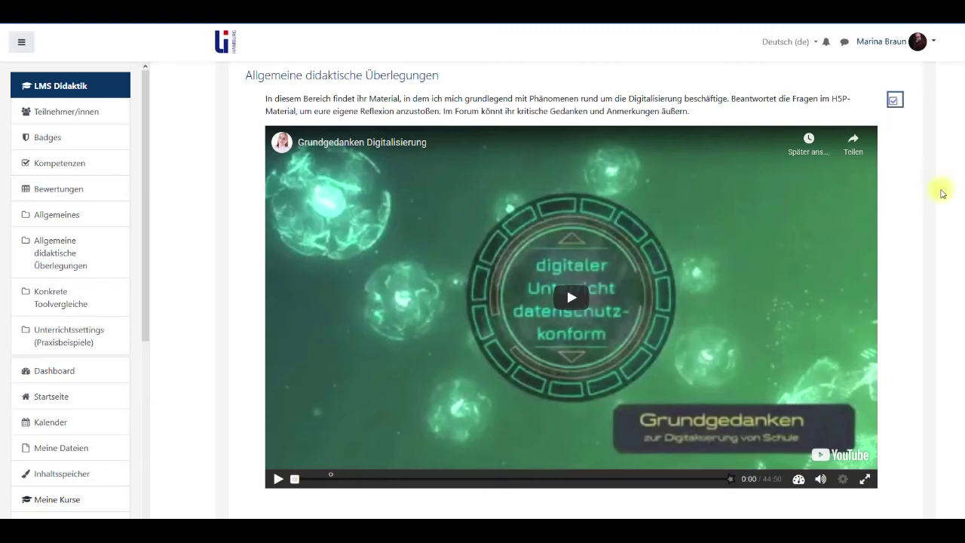
{"action": "scroll", "coordinate": [941, 194], "scroll_direction": "down", "scroll_amount": 2}
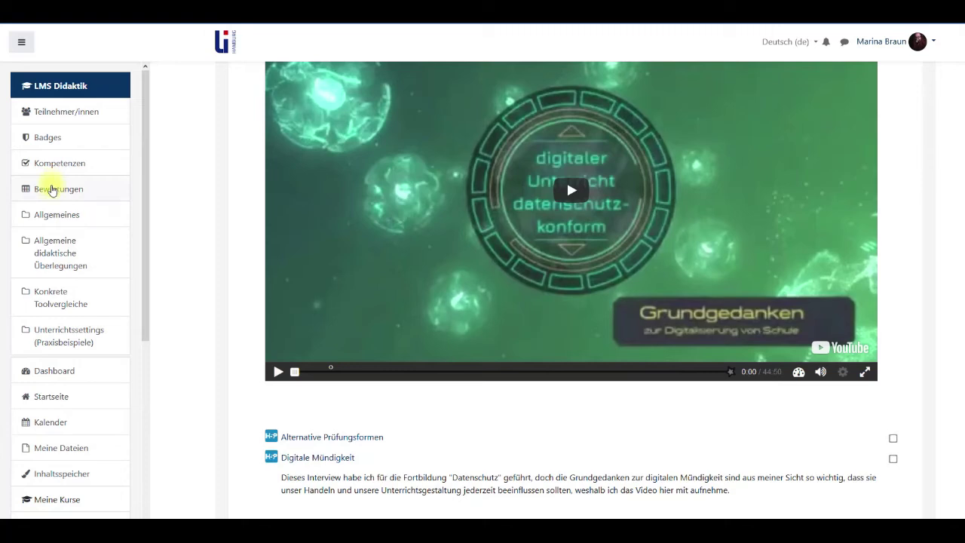
{"action": "left_click", "coordinate": [53, 189]}
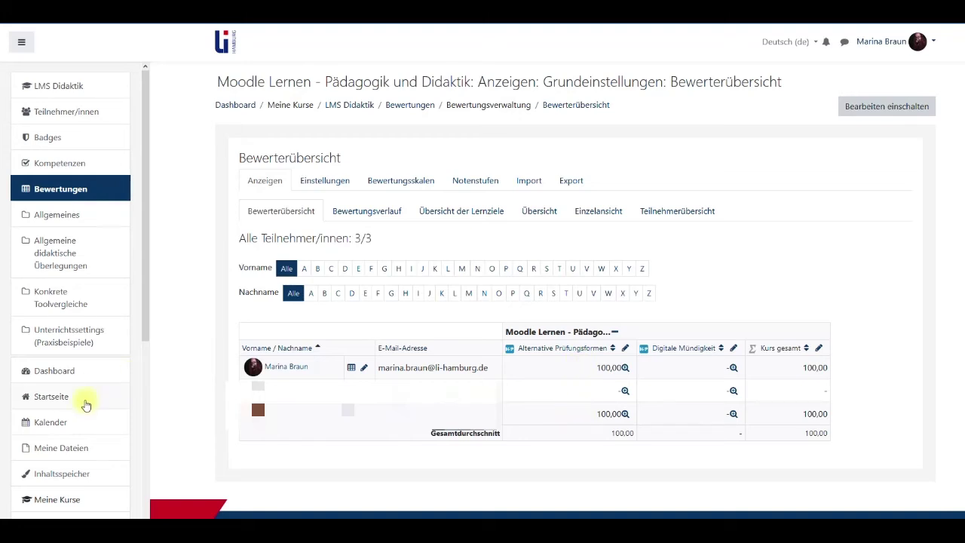
Open Digitale Mündigkeit (Interview von 2019, 43 Min) from the Inhaltsspeicher and edit its Interaktionen hinzufügen step
{"action": "left_click", "coordinate": [71, 482]}
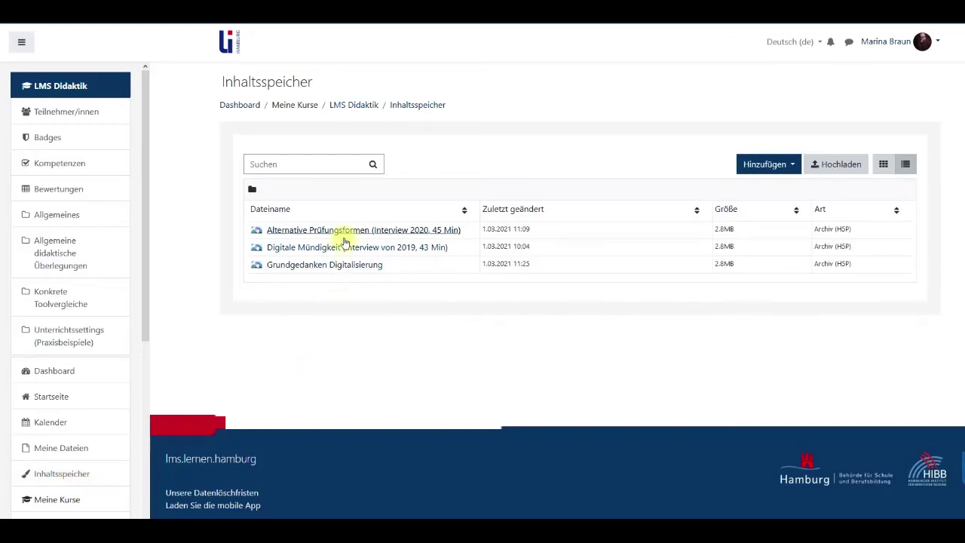
{"action": "left_click", "coordinate": [351, 251]}
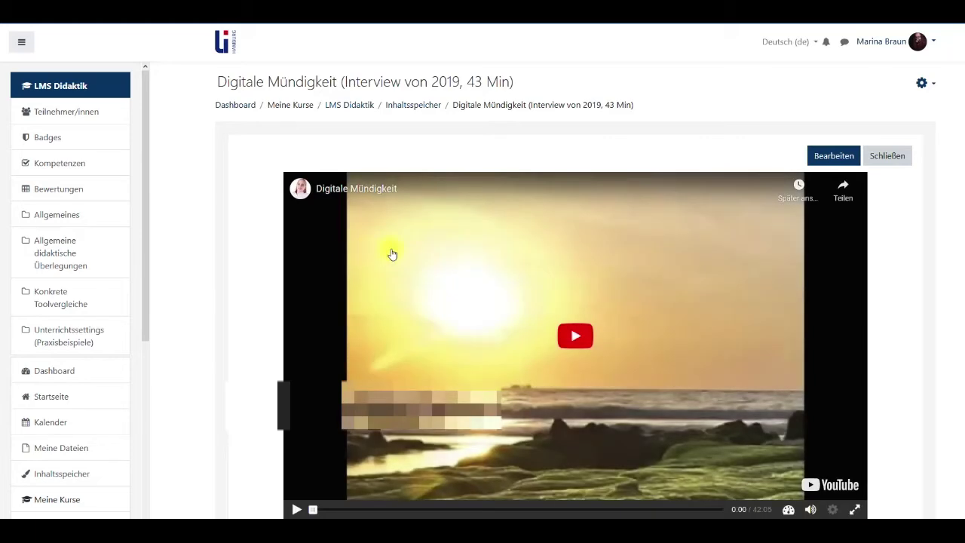
{"action": "scroll", "coordinate": [389, 252], "scroll_direction": "down", "scroll_amount": 3}
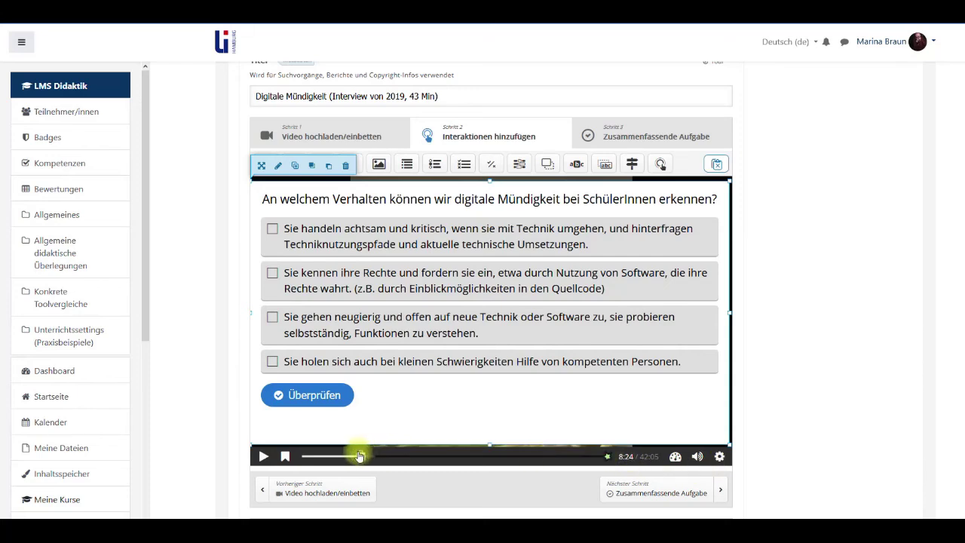
Insert an Antwortübermittlung submit screen at 9:08 in the Digitale Mündigkeit video
{"action": "left_click", "coordinate": [369, 457]}
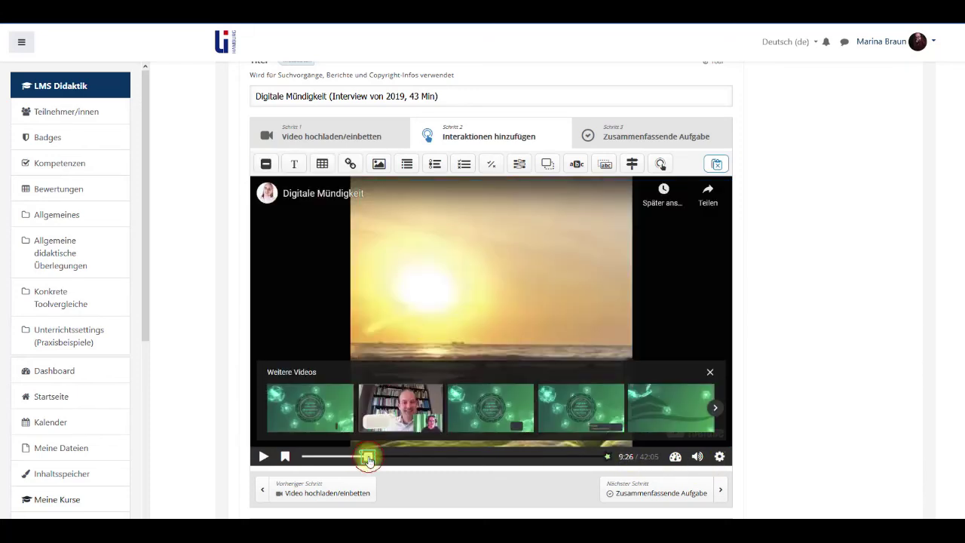
{"action": "left_click", "coordinate": [367, 458]}
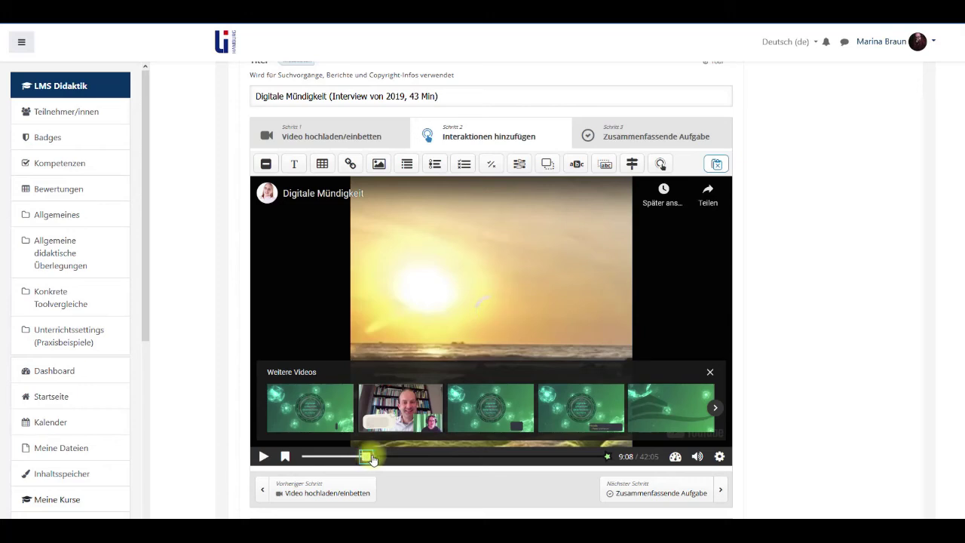
{"action": "left_click", "coordinate": [264, 461]}
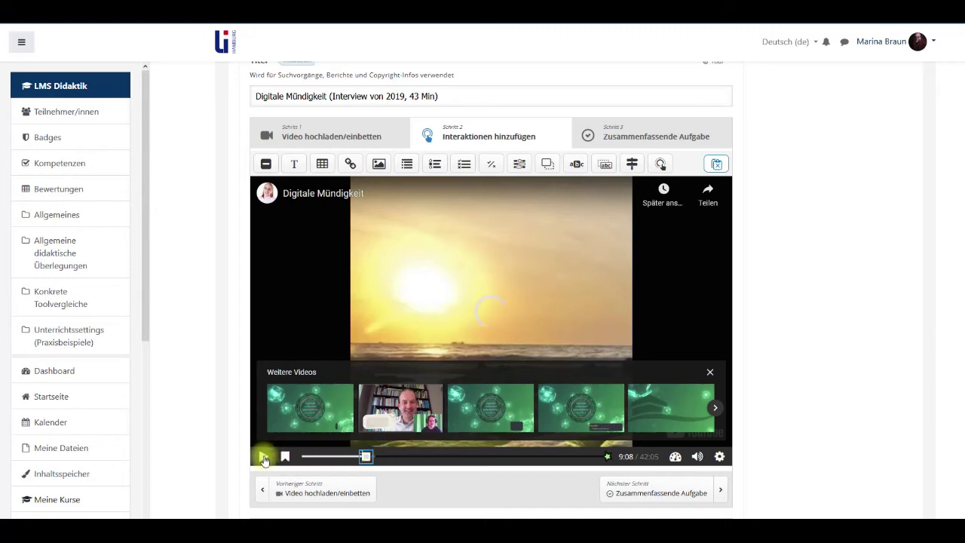
{"action": "left_click", "coordinate": [608, 457]}
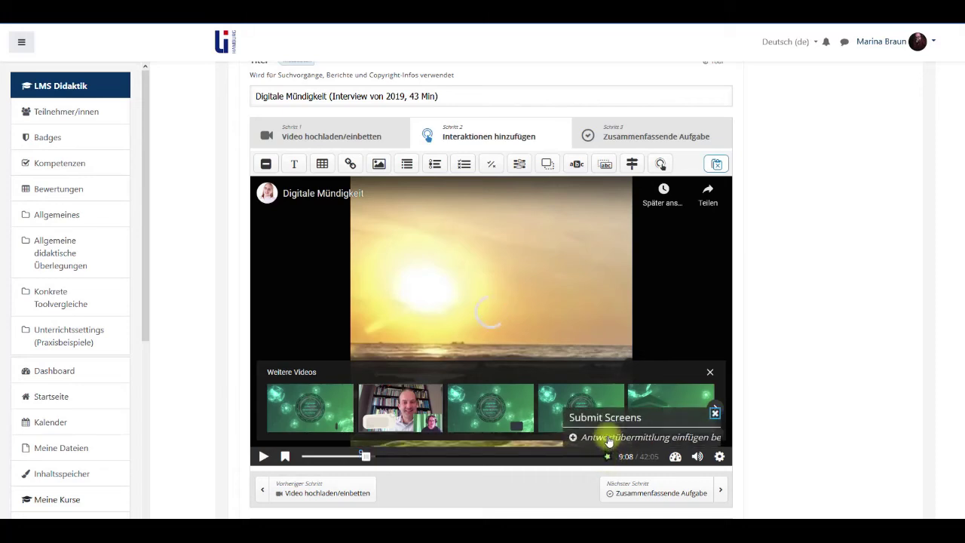
{"action": "left_click", "coordinate": [609, 439]}
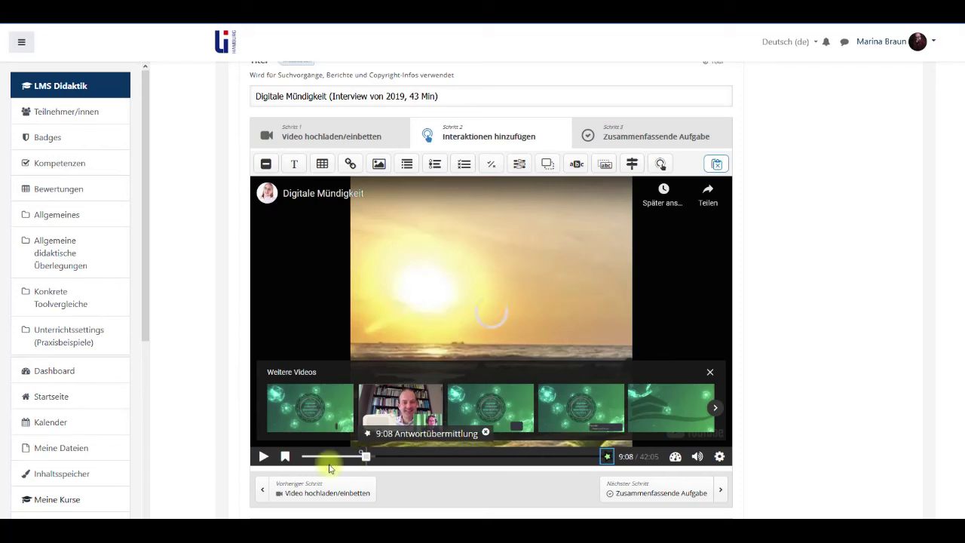
{"action": "scroll", "coordinate": [708, 414], "scroll_direction": "down", "scroll_amount": 2}
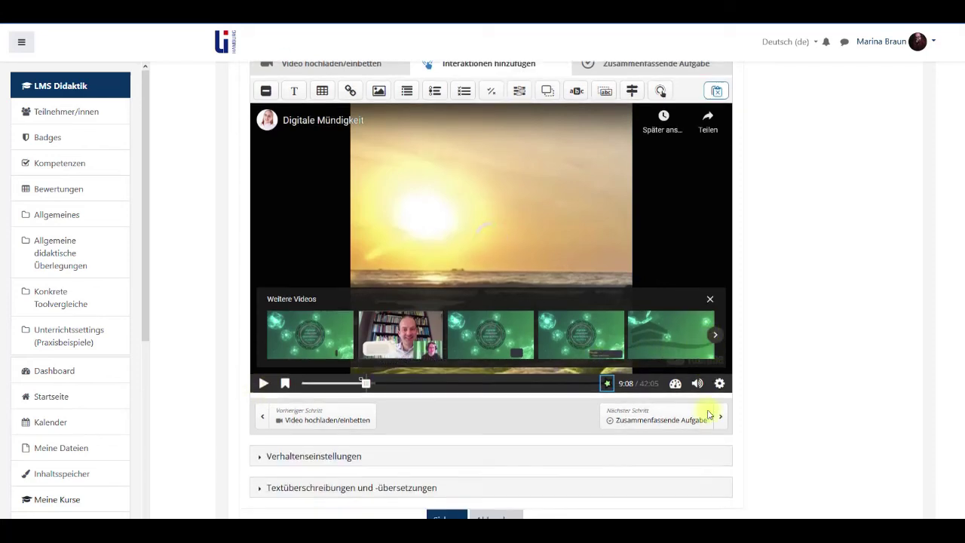
Save the edited Digitale Mündigkeit video and view the saved version's player and timeline
{"action": "left_click", "coordinate": [453, 486]}
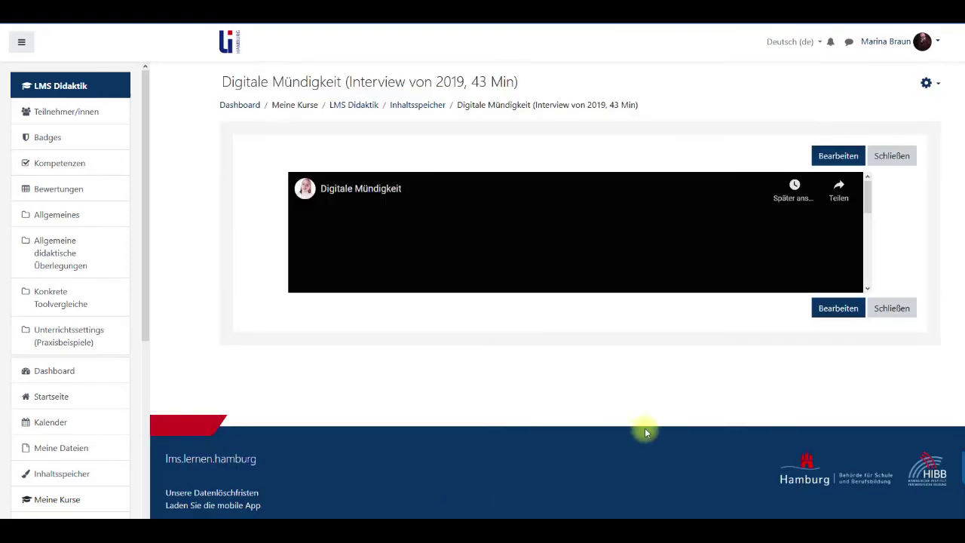
{"action": "scroll", "coordinate": [694, 402], "scroll_direction": "down", "scroll_amount": 2}
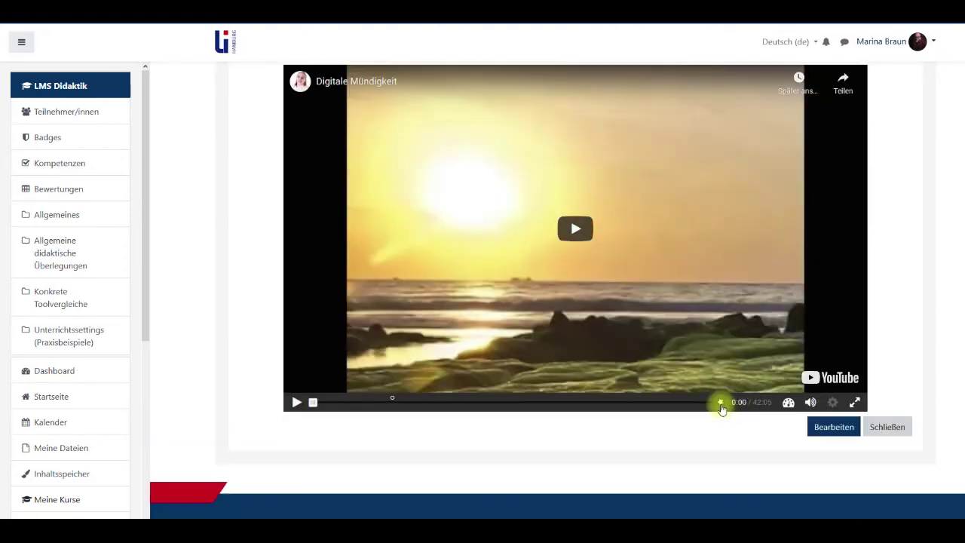
{"action": "scroll", "coordinate": [722, 408], "scroll_direction": "up", "scroll_amount": 2}
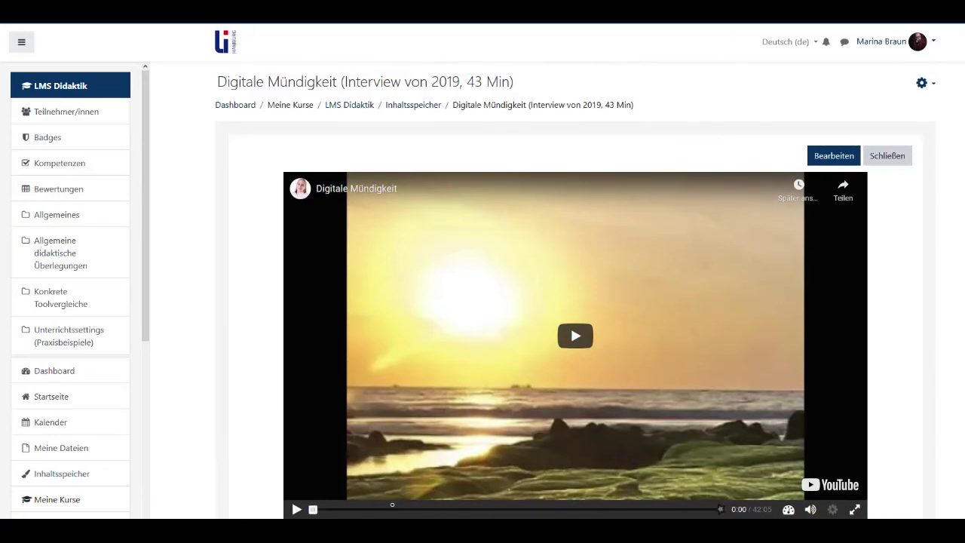
{"action": "scroll", "coordinate": [334, 470], "scroll_direction": "down", "scroll_amount": 1}
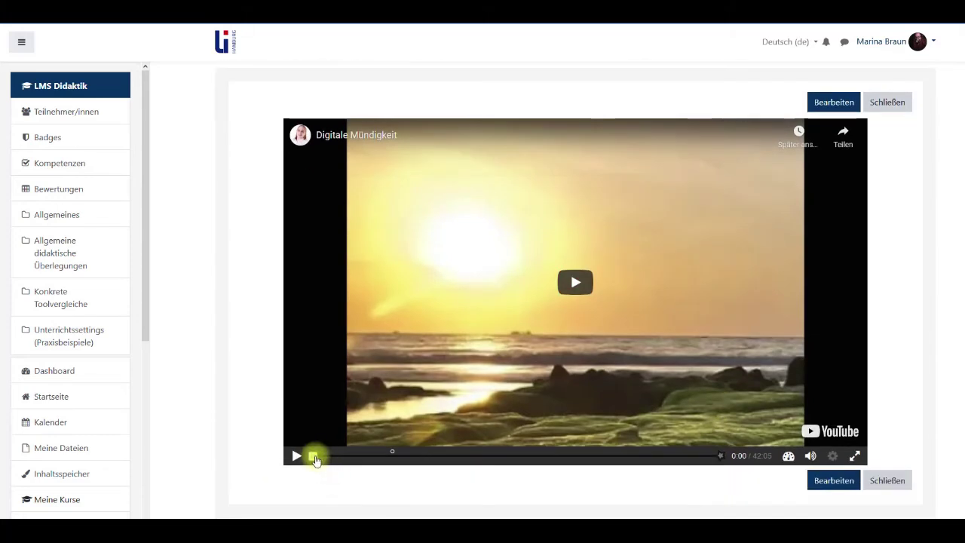
Advance the video to the question at 8:24, select the first three answers about digitale Mündigkeit and check them
{"action": "left_click_drag", "start_coordinate": [315, 456], "coordinate": [391, 473]}
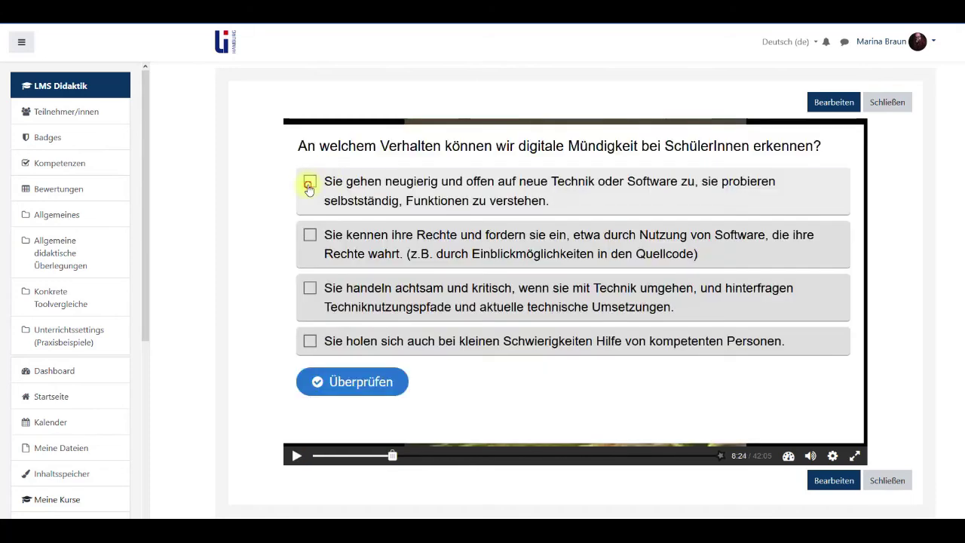
{"action": "left_click", "coordinate": [308, 185]}
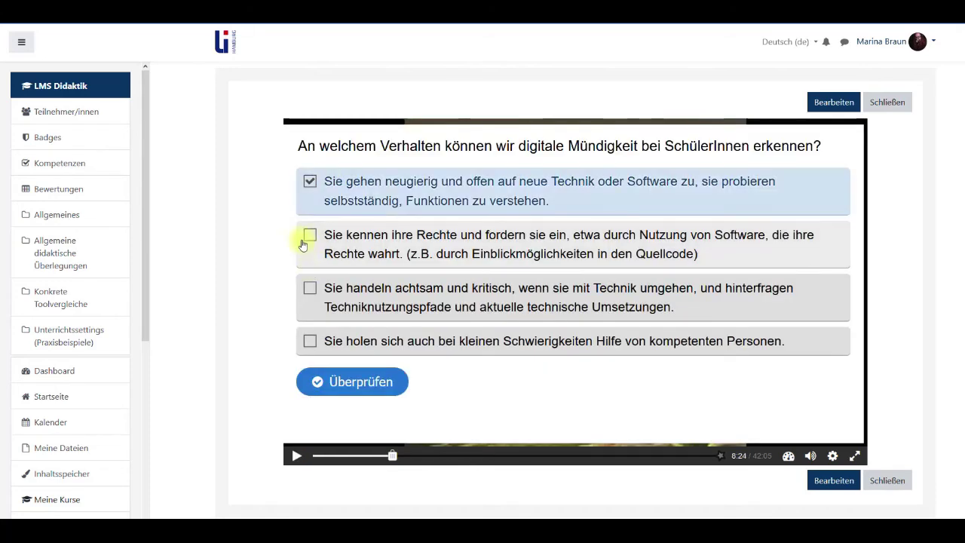
{"action": "left_click", "coordinate": [309, 236]}
{"action": "left_click", "coordinate": [311, 293]}
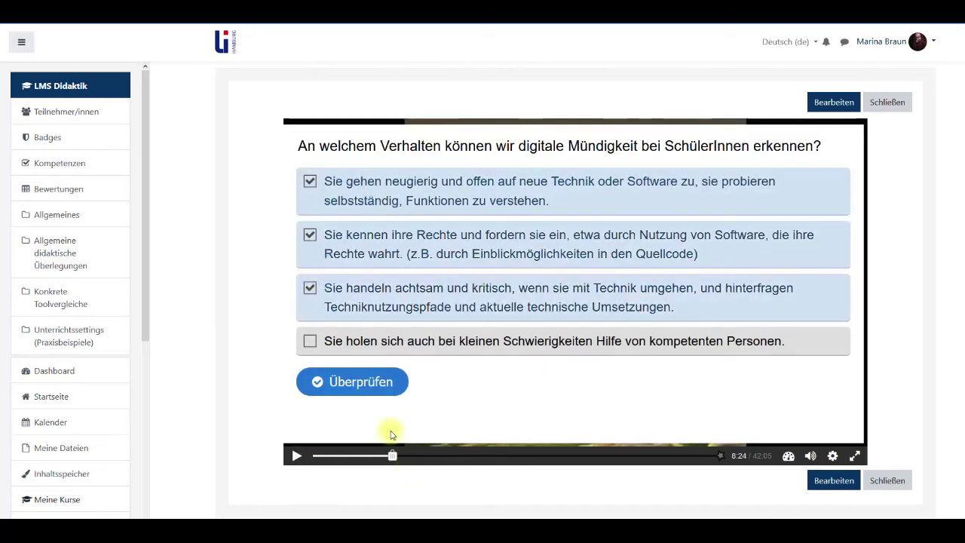
{"action": "left_click", "coordinate": [371, 389]}
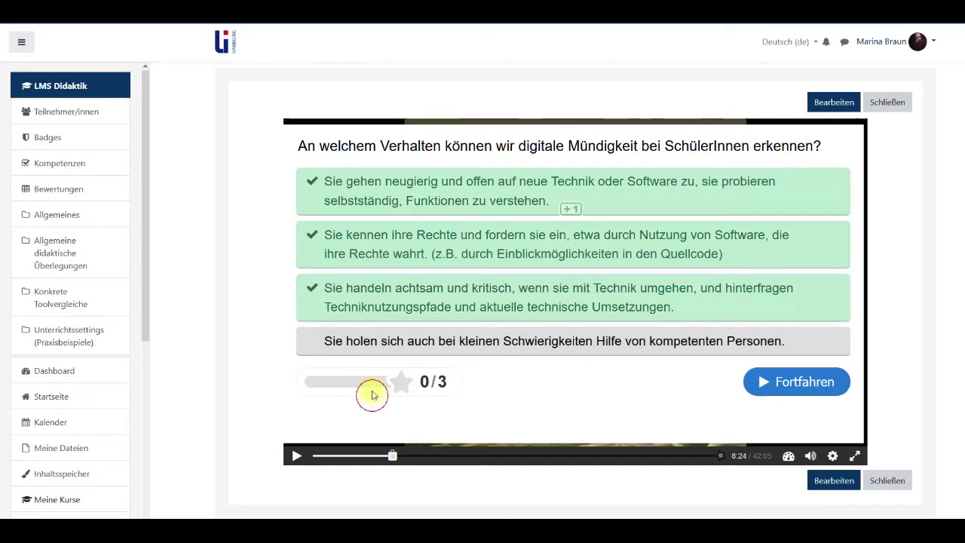
Continue the video past the question, pause it at 8:30 and open the submit screen for the answers
{"action": "left_click", "coordinate": [821, 386]}
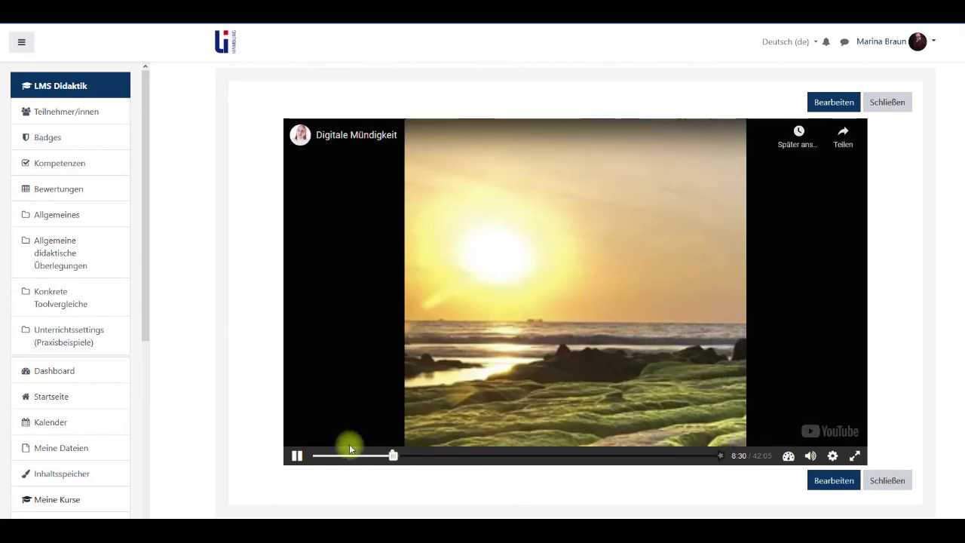
{"action": "left_click", "coordinate": [296, 455]}
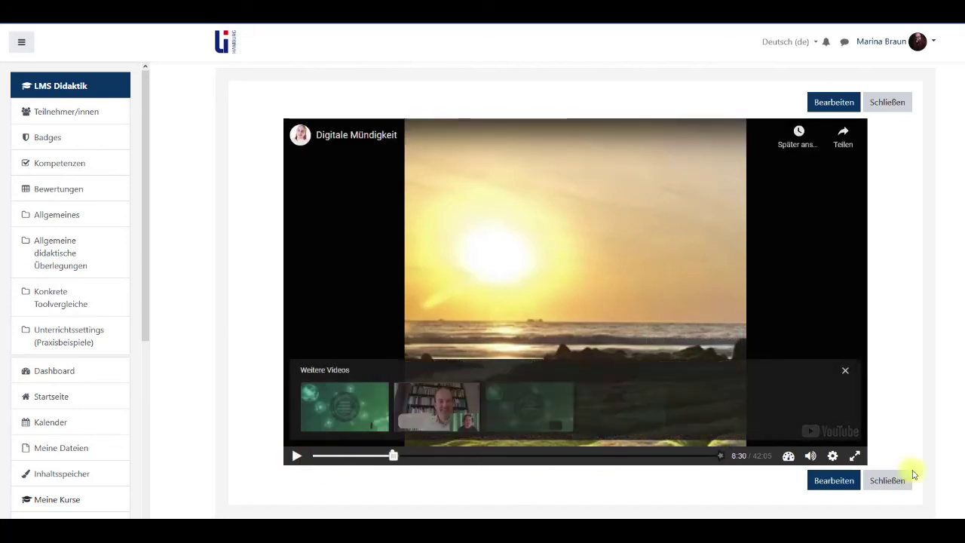
{"action": "left_click", "coordinate": [719, 457]}
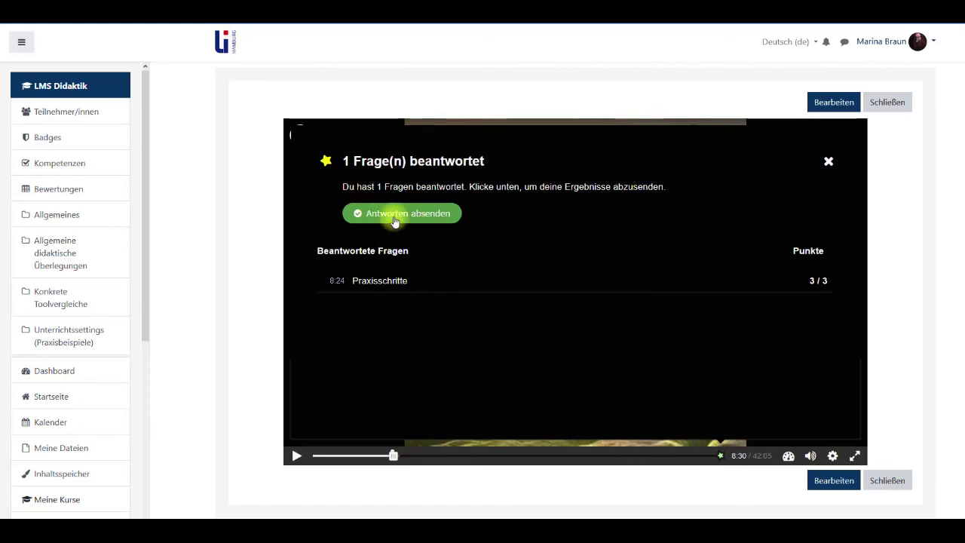